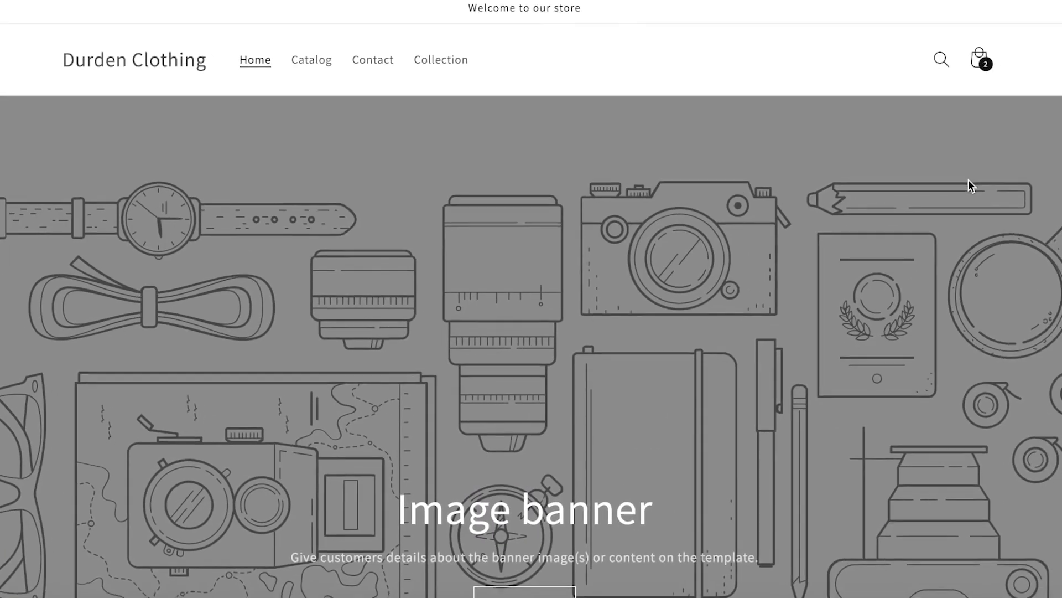
Look through the store's current home page, from the image banner through the featured products to the multimedia collage.
{"action": "scroll", "coordinate": [968, 179], "scroll_direction": "down", "scroll_amount": 10}
{"action": "scroll", "coordinate": [979, 209], "scroll_direction": "down", "scroll_amount": 8}
{"action": "scroll", "coordinate": [985, 222], "scroll_direction": "up", "scroll_amount": 8}
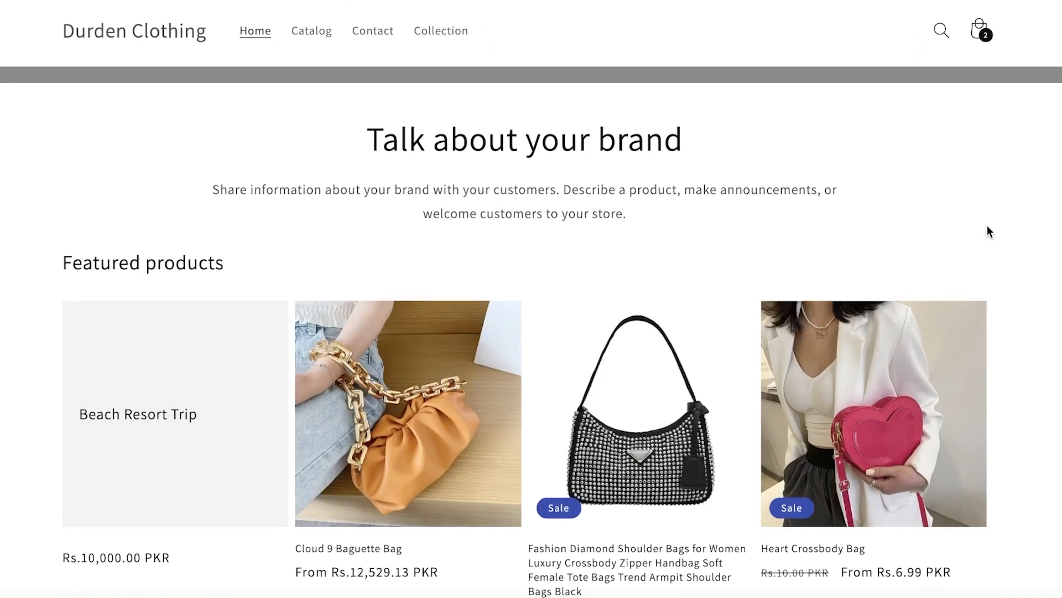
{"action": "scroll", "coordinate": [985, 237], "scroll_direction": "down", "scroll_amount": 12}
{"action": "scroll", "coordinate": [982, 232], "scroll_direction": "up", "scroll_amount": 11}
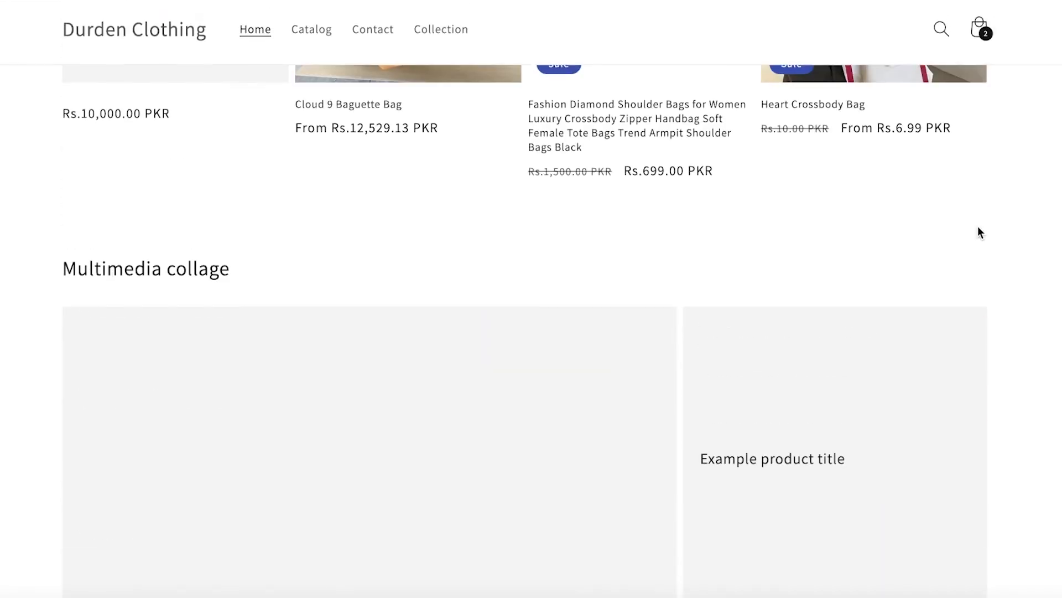
{"action": "scroll", "coordinate": [979, 232], "scroll_direction": "up", "scroll_amount": 7}
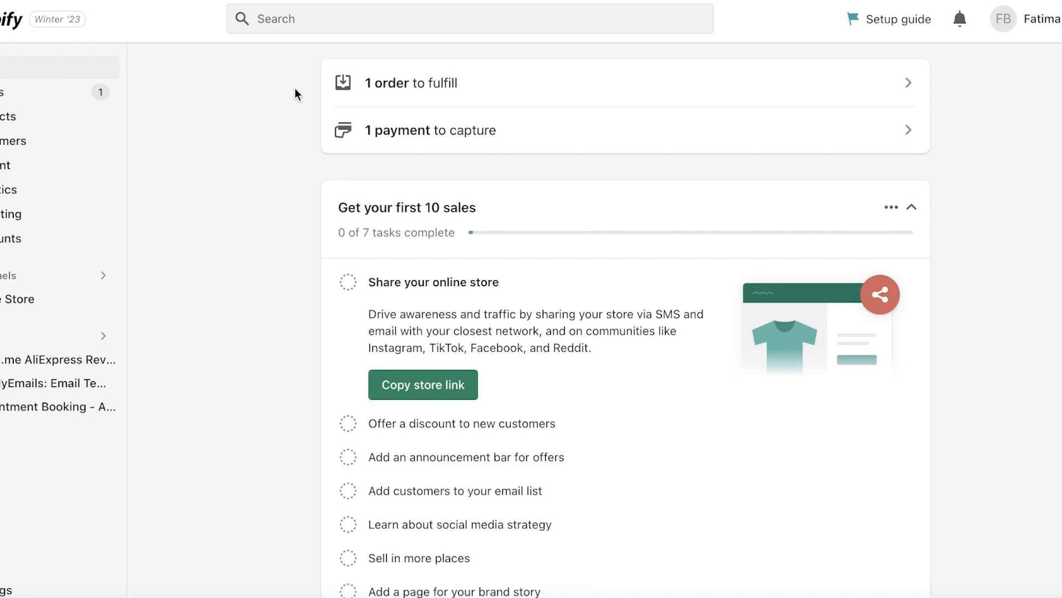
Open the Shopify App Store from the store's app and sales channel settings.
{"action": "left_click", "coordinate": [295, 20]}
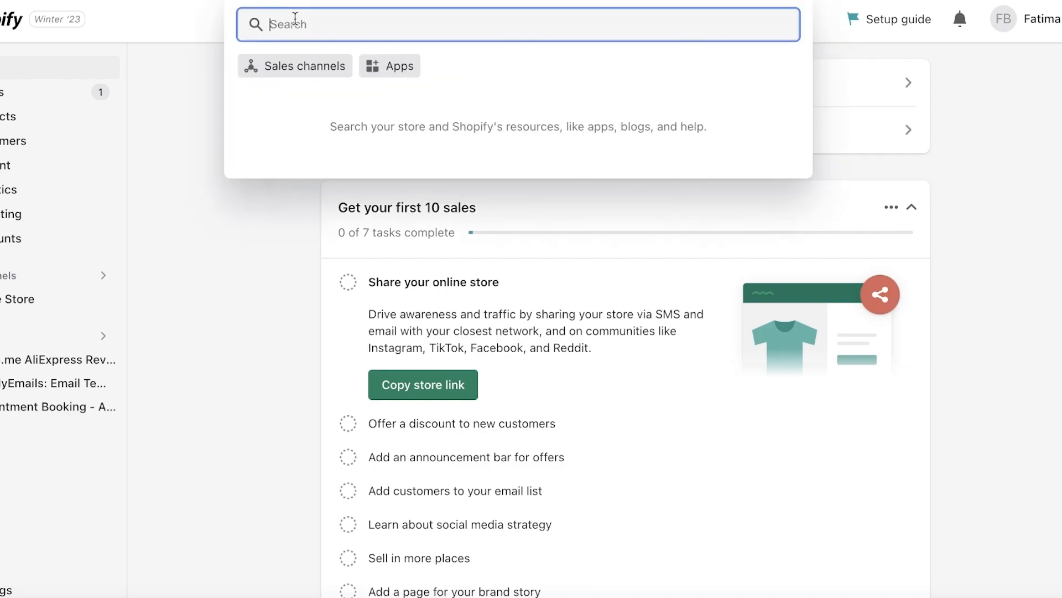
{"action": "left_click", "coordinate": [382, 67]}
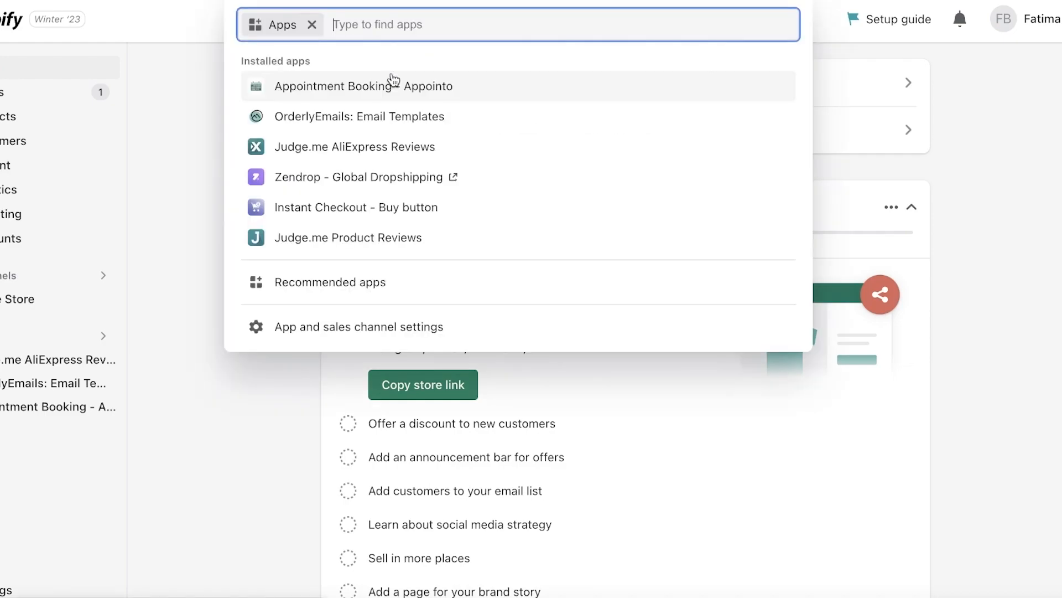
{"action": "left_click", "coordinate": [328, 333]}
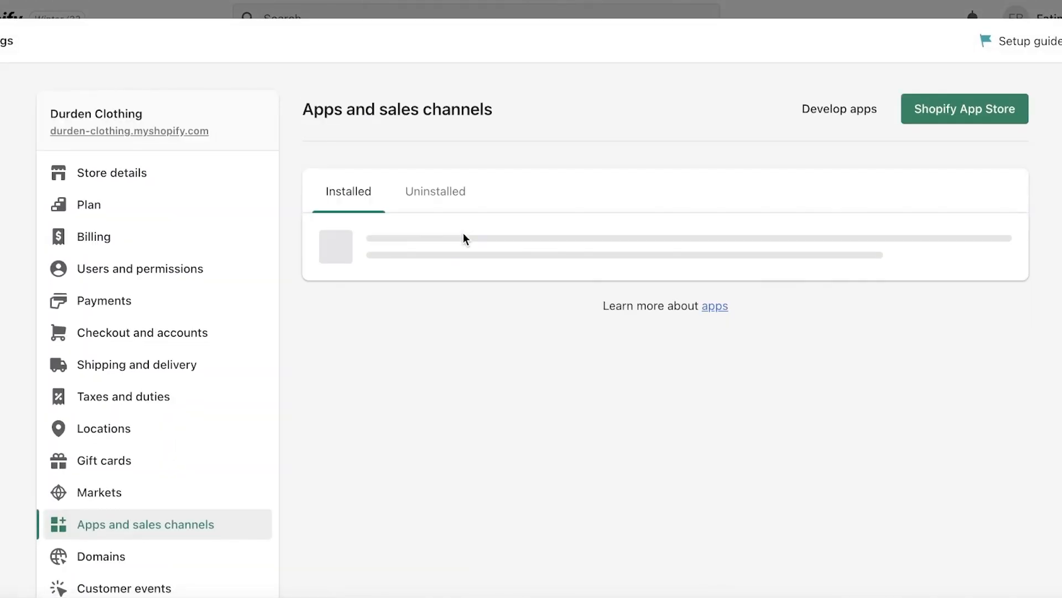
{"action": "left_click", "coordinate": [971, 127]}
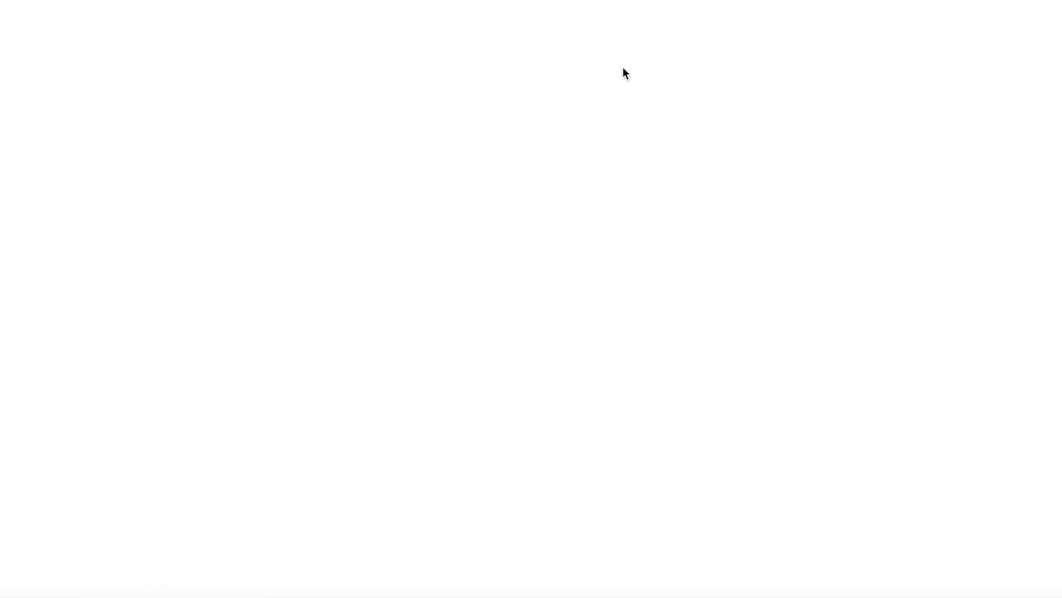
Search the app store for "pagefly" and open the PageFly Landing Page Builder listing.
{"action": "left_click", "coordinate": [532, 28]}
{"action": "type", "text": "pagefly"}
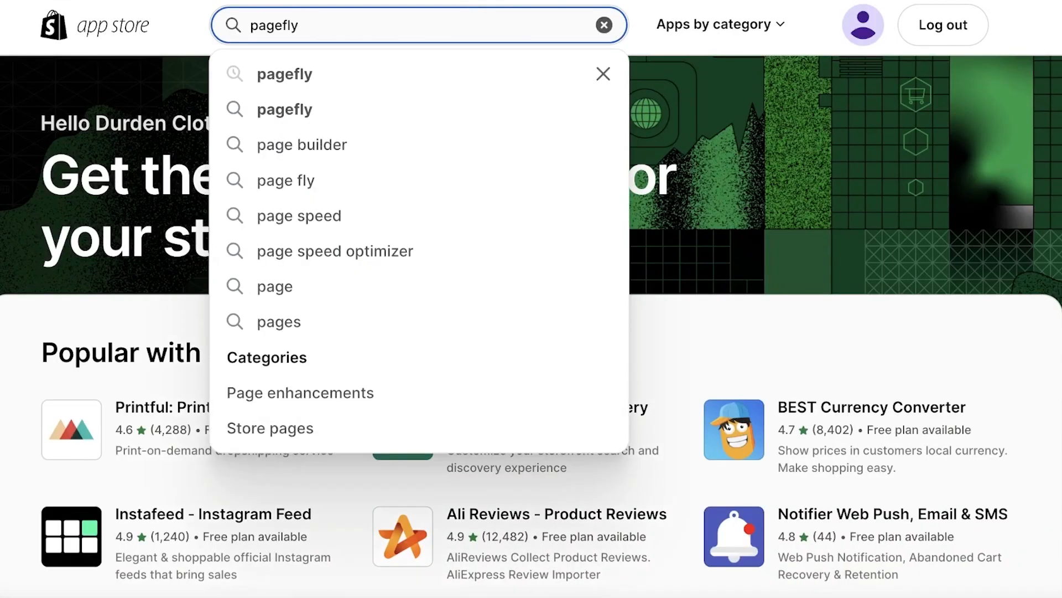
{"action": "key", "text": "Return"}
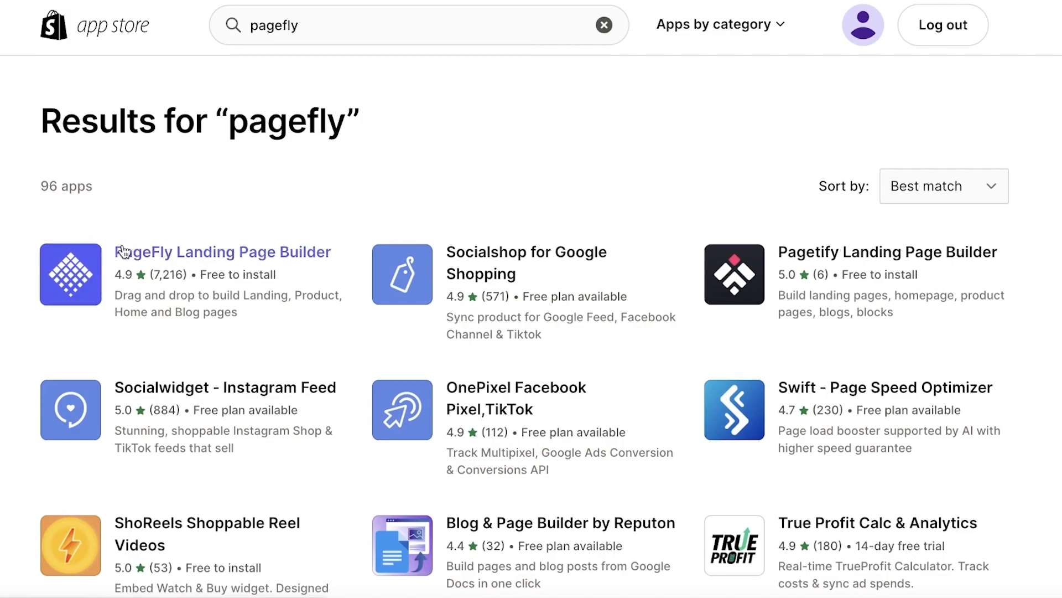
{"action": "left_click", "coordinate": [187, 256]}
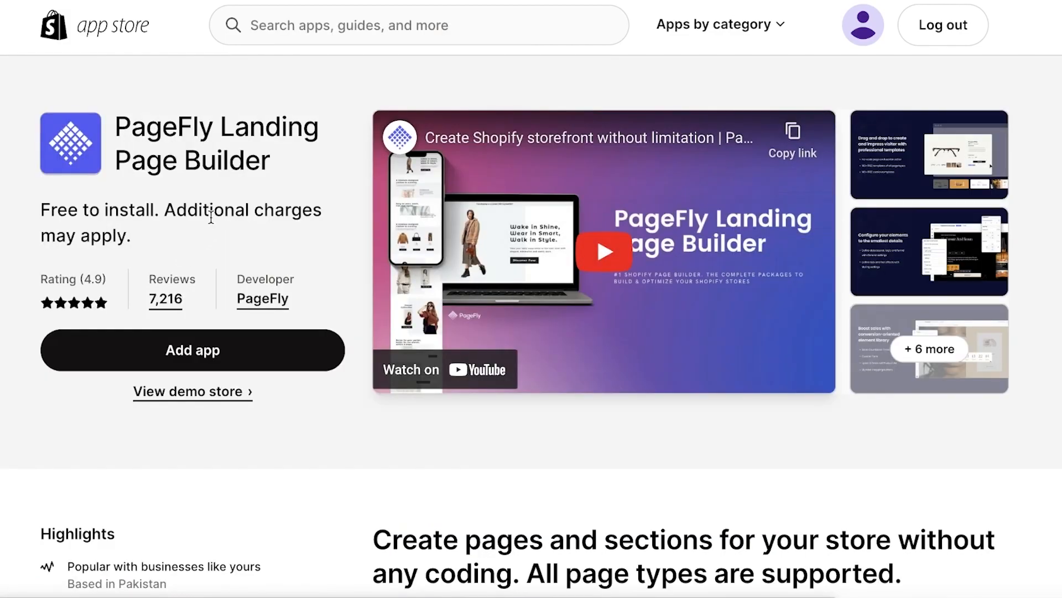
Install the PageFly Landing Page Builder app on the store and dismiss its welcome message.
{"action": "left_click", "coordinate": [144, 343]}
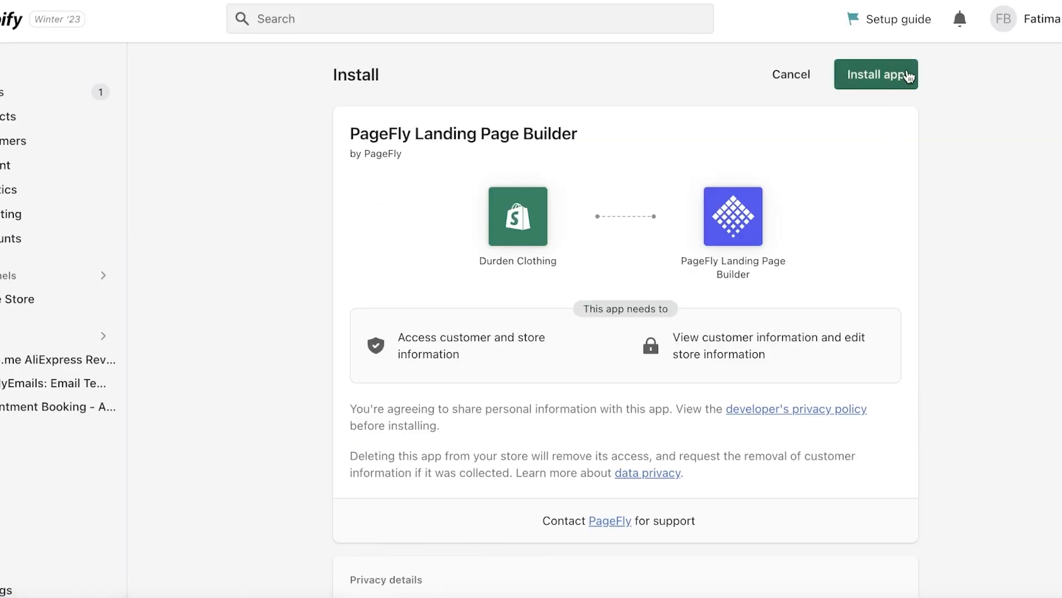
{"action": "left_click", "coordinate": [907, 72]}
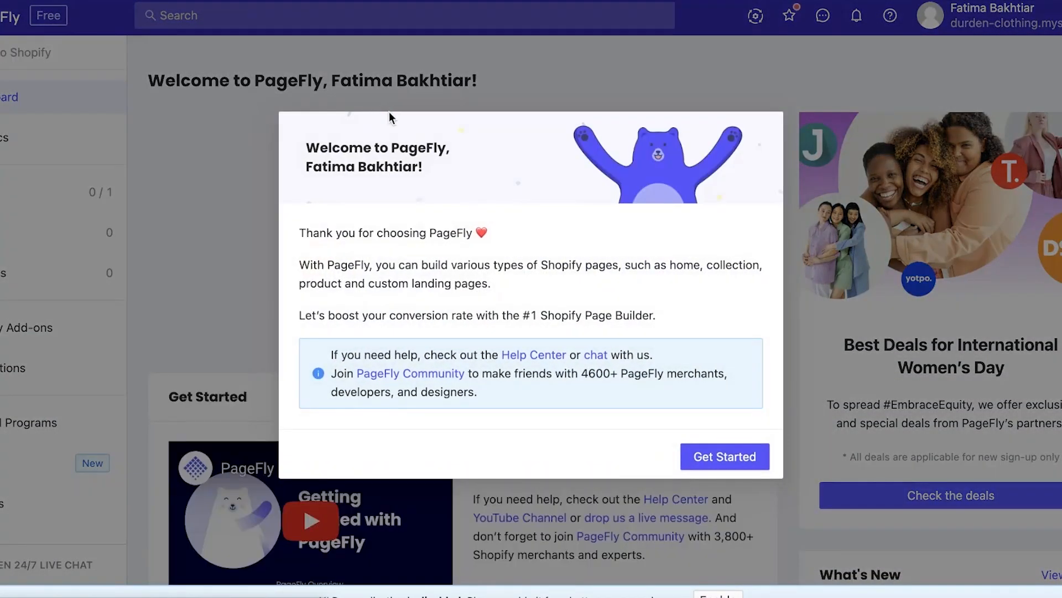
{"action": "left_click", "coordinate": [911, 522]}
Look over the PageFly dashboard and open its Home Pages section.
{"action": "scroll", "coordinate": [570, 138], "scroll_direction": "down", "scroll_amount": 3}
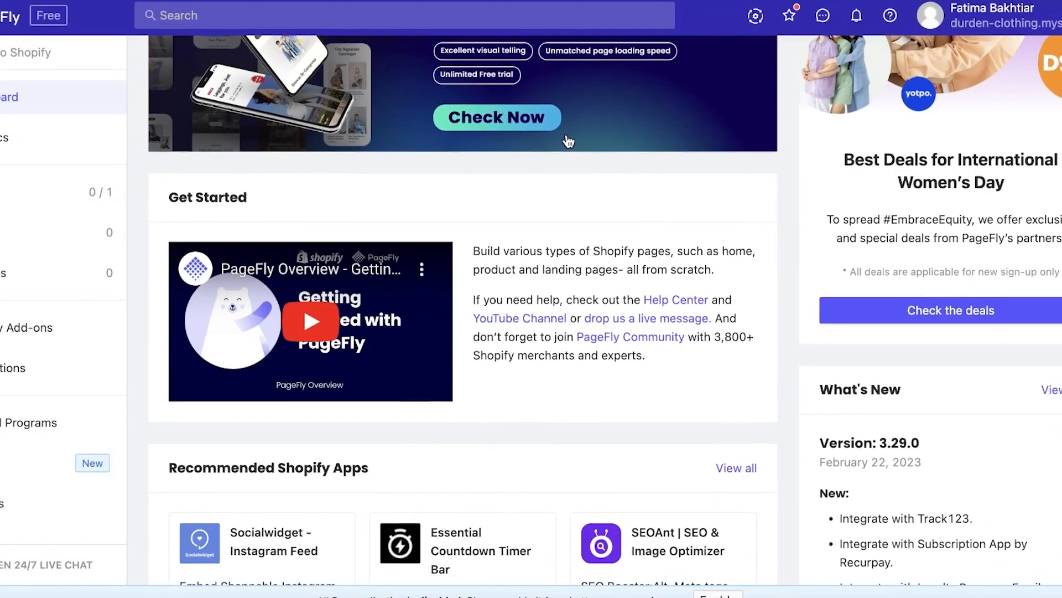
{"action": "scroll", "coordinate": [572, 142], "scroll_direction": "up", "scroll_amount": 2}
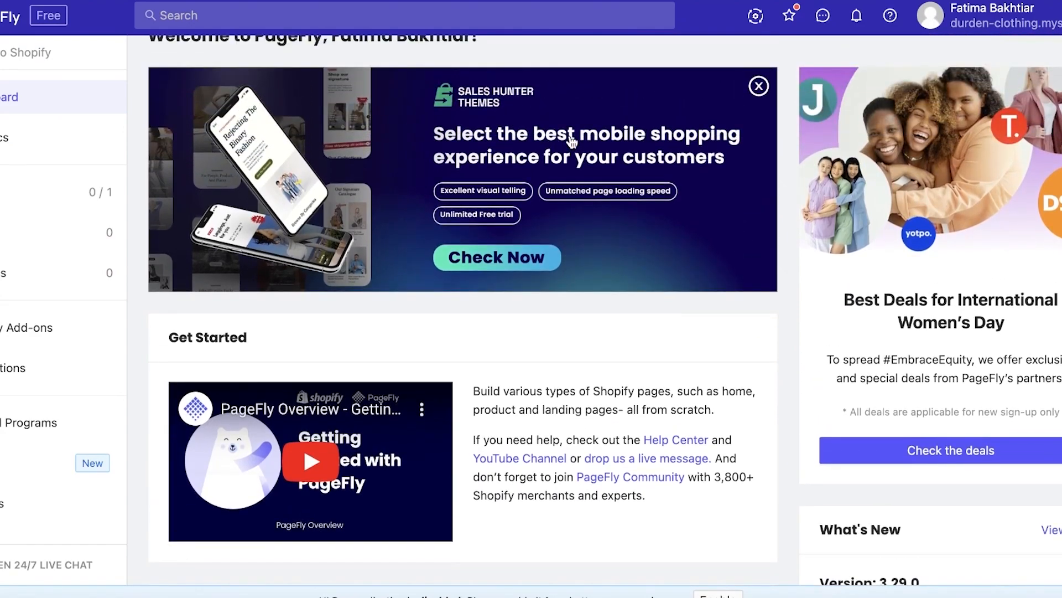
{"action": "scroll", "coordinate": [572, 142], "scroll_direction": "up", "scroll_amount": 1}
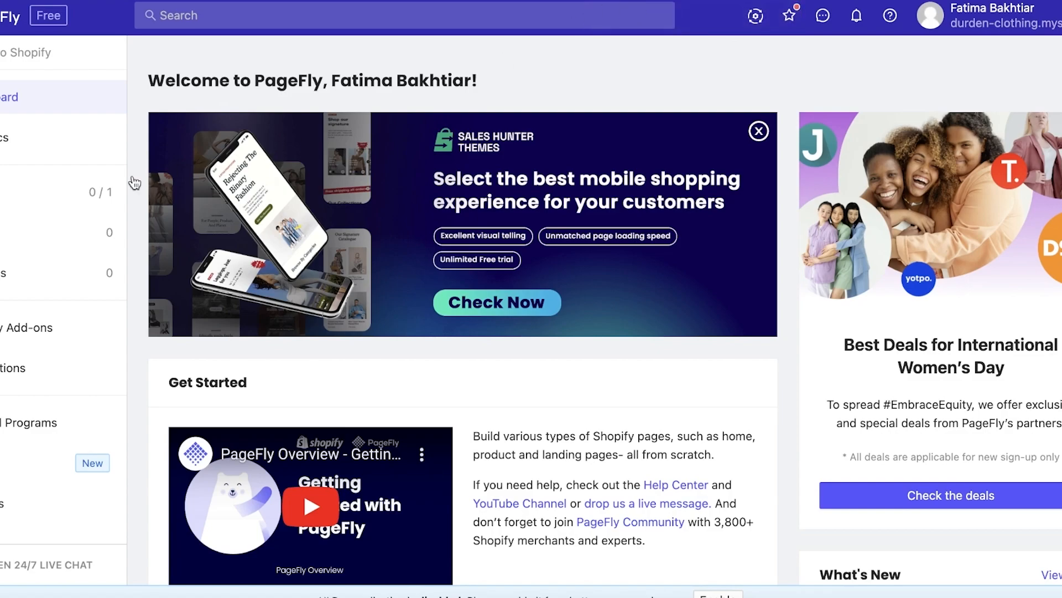
{"action": "mouse_move", "coordinate": [47, 237]}
{"action": "left_click", "coordinate": [178, 287]}
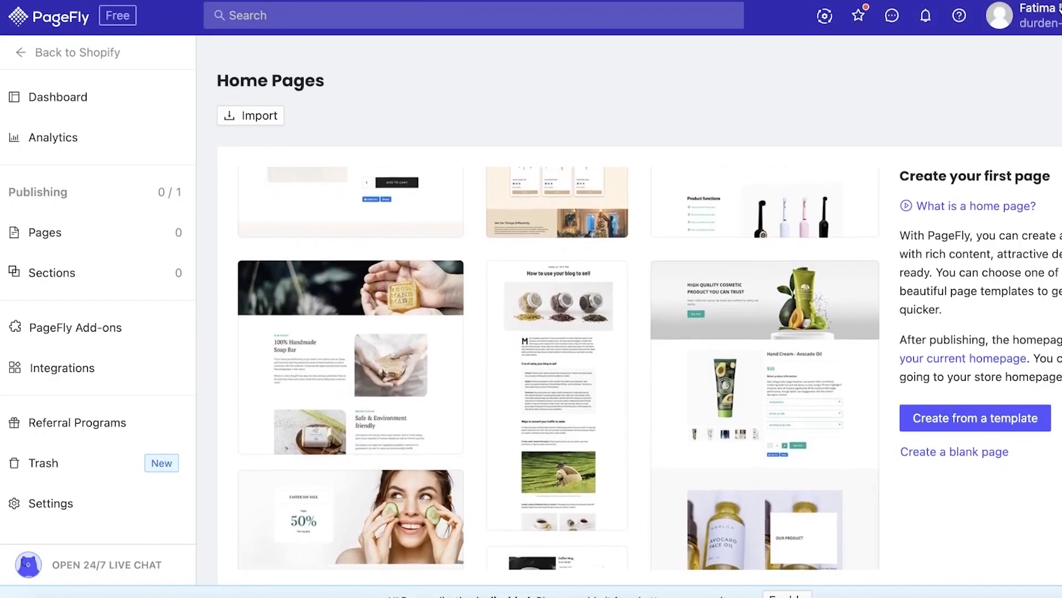
{"action": "left_click", "coordinate": [1060, 10]}
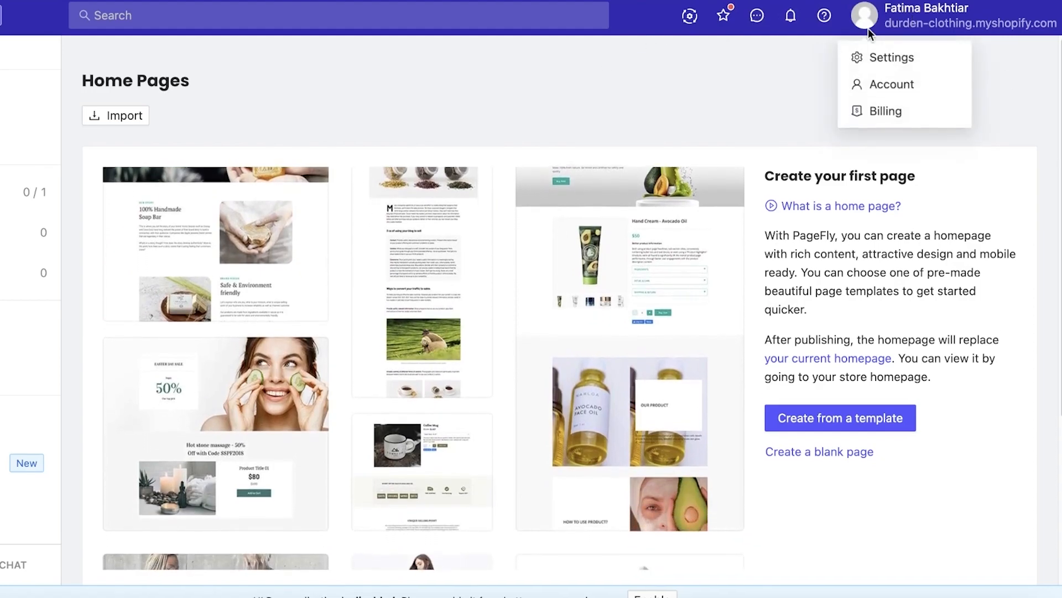
{"action": "left_click", "coordinate": [782, 89]}
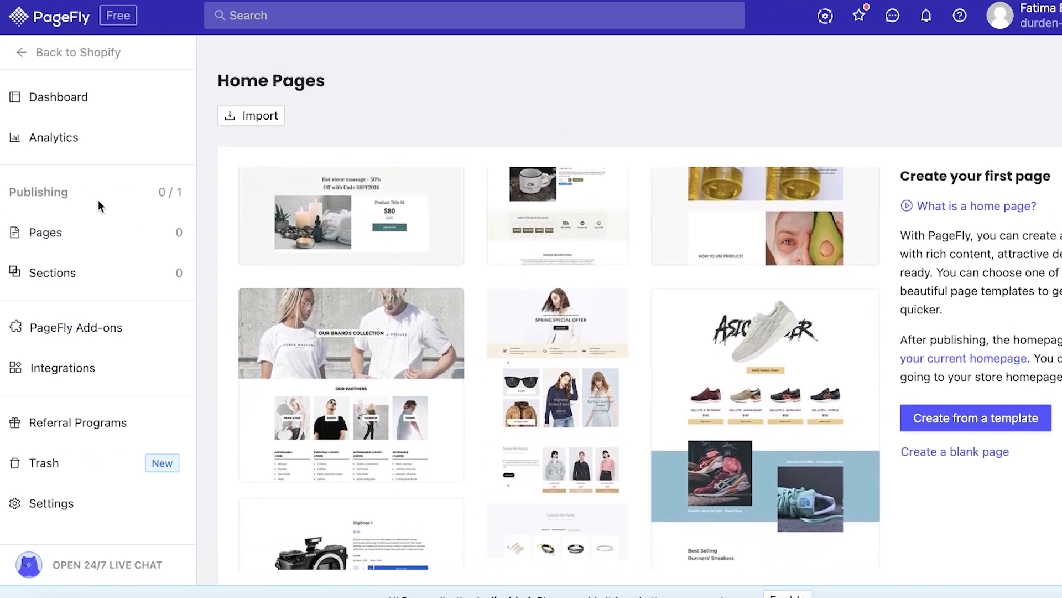
Go to PageFly's Home Pages and start creating a first page from a template.
{"action": "mouse_move", "coordinate": [47, 232]}
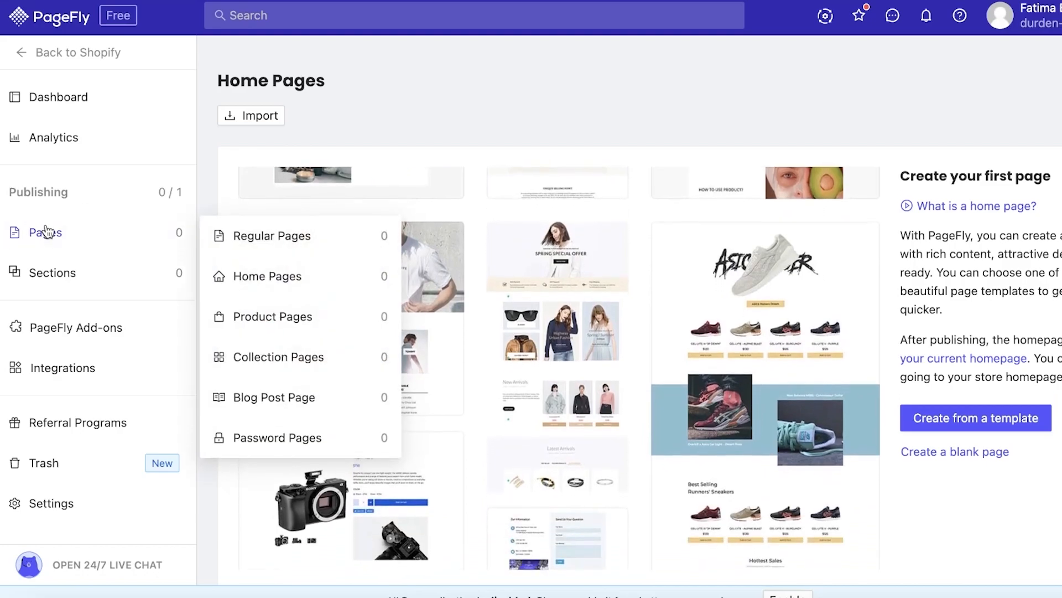
{"action": "left_click", "coordinate": [274, 275]}
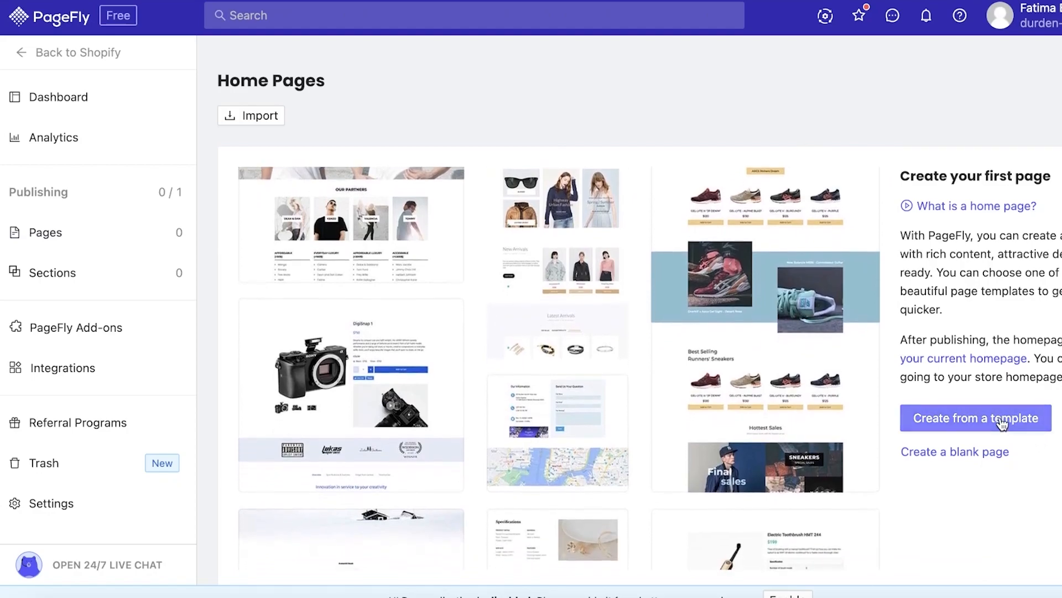
{"action": "left_click", "coordinate": [1002, 420]}
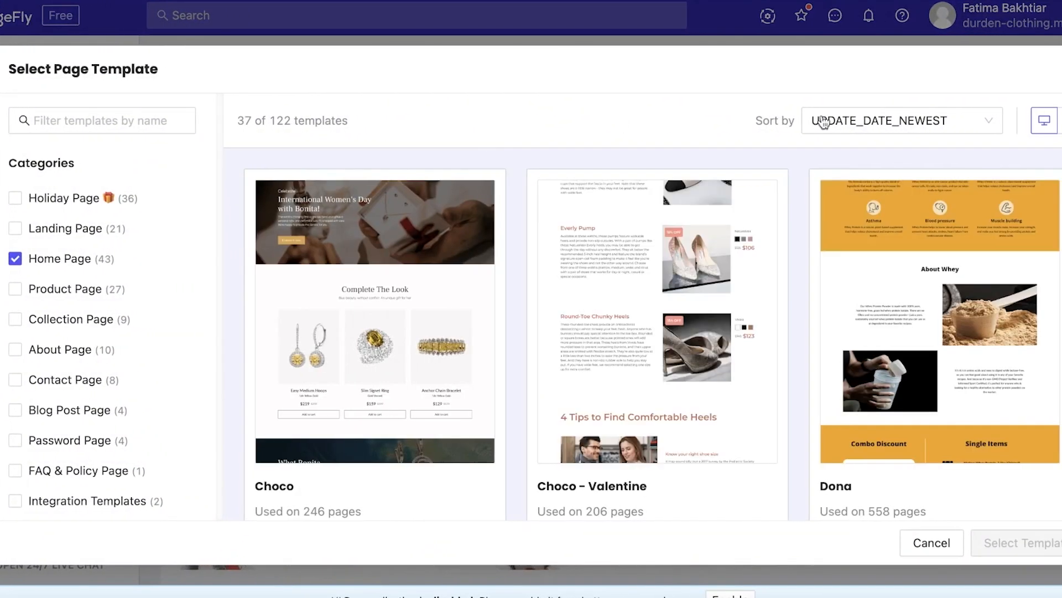
Browse the Home Page templates to compare their designs for the clothing store.
{"action": "scroll", "coordinate": [694, 185], "scroll_direction": "down", "scroll_amount": 12}
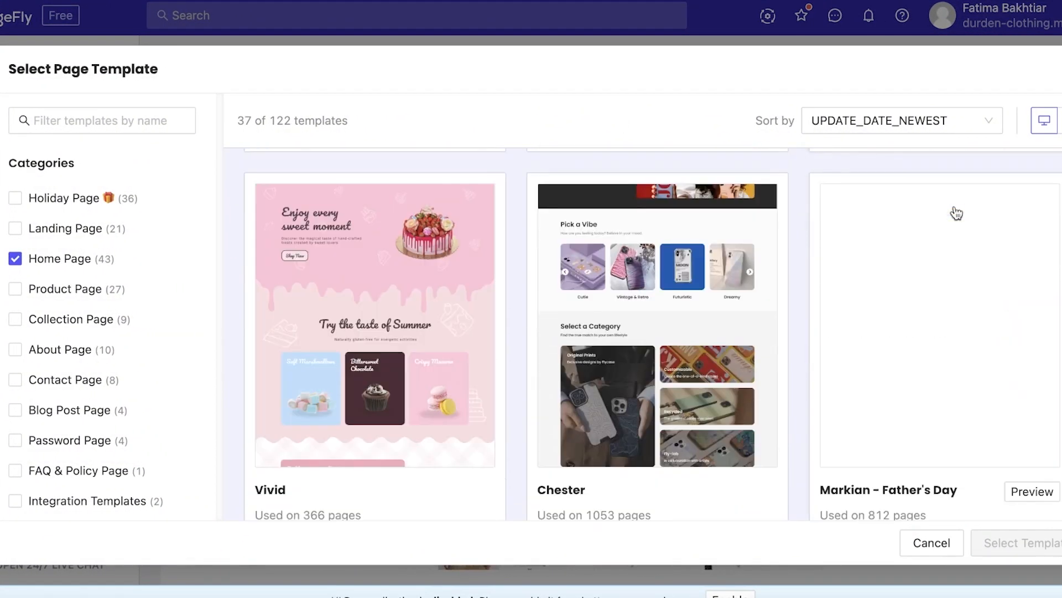
{"action": "scroll", "coordinate": [434, 265], "scroll_direction": "down", "scroll_amount": 4}
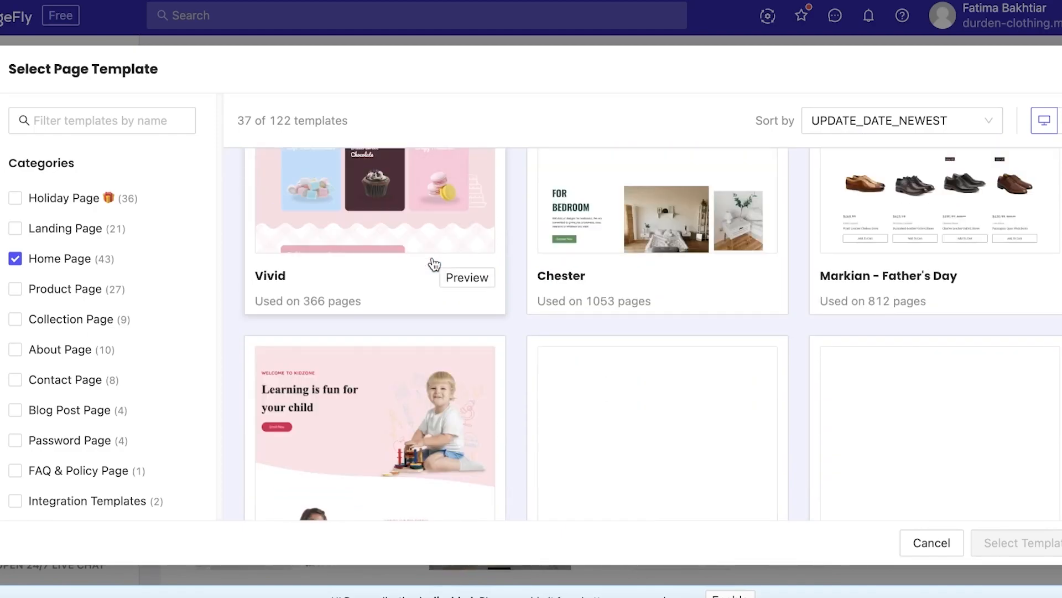
{"action": "scroll", "coordinate": [434, 264], "scroll_direction": "down", "scroll_amount": 5}
{"action": "scroll", "coordinate": [902, 268], "scroll_direction": "down", "scroll_amount": 3}
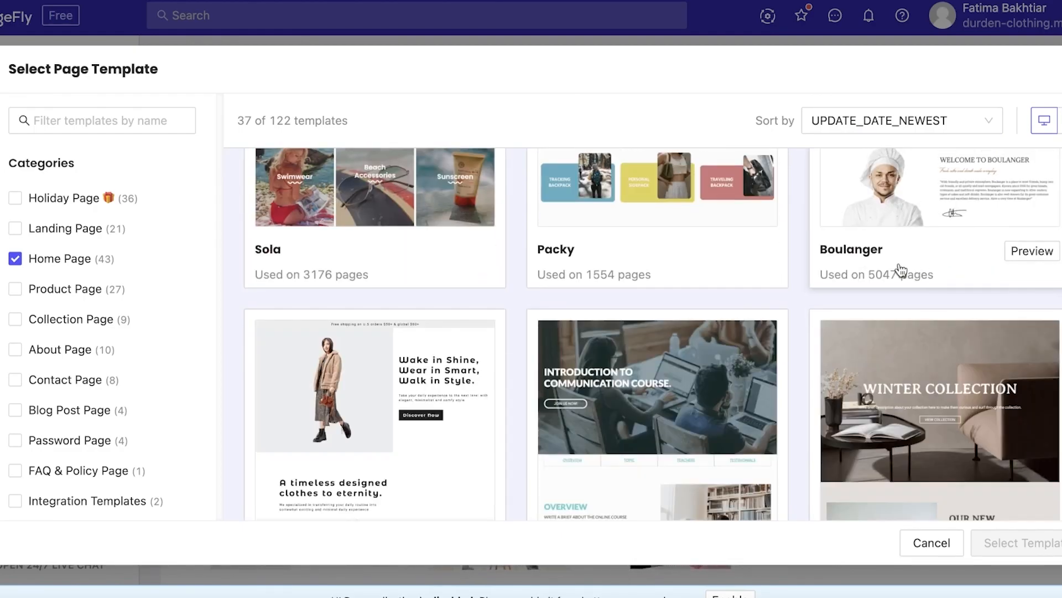
{"action": "scroll", "coordinate": [914, 270], "scroll_direction": "up", "scroll_amount": 3}
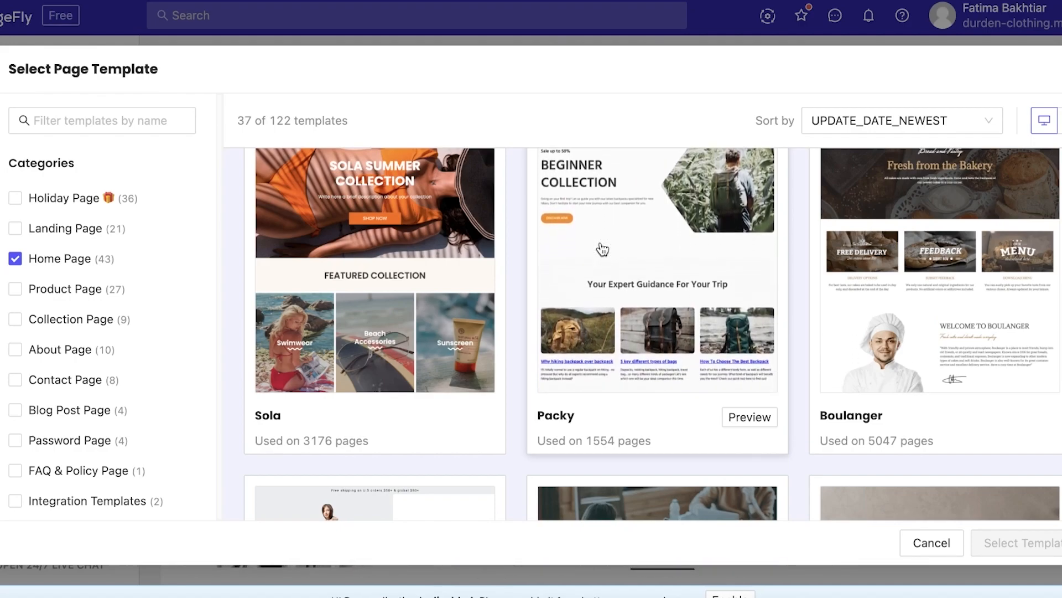
{"action": "scroll", "coordinate": [604, 254], "scroll_direction": "down", "scroll_amount": 5}
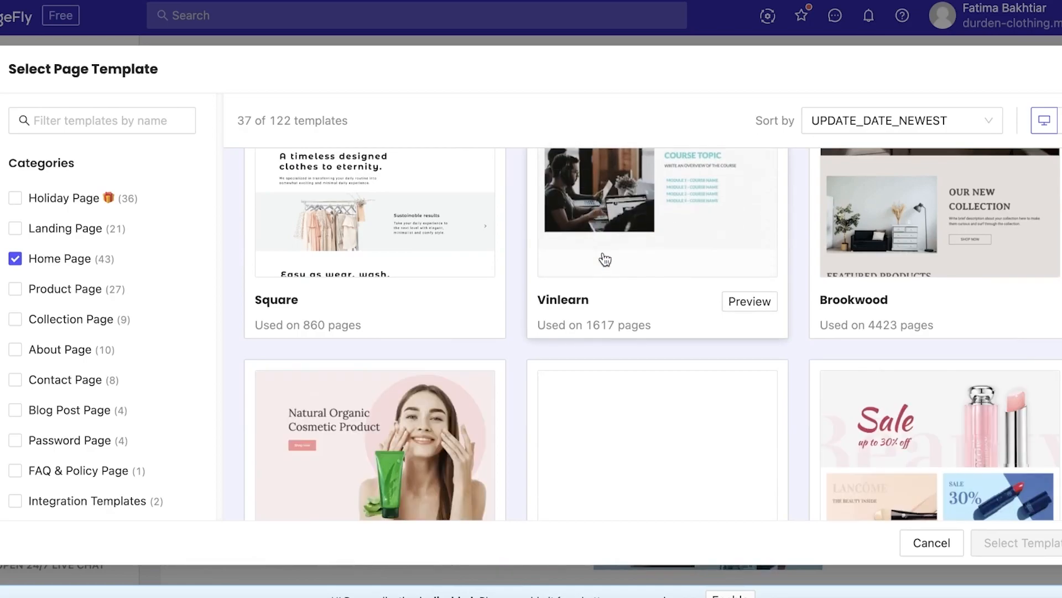
{"action": "scroll", "coordinate": [609, 265], "scroll_direction": "up", "scroll_amount": 5}
{"action": "scroll", "coordinate": [612, 273], "scroll_direction": "down", "scroll_amount": 8}
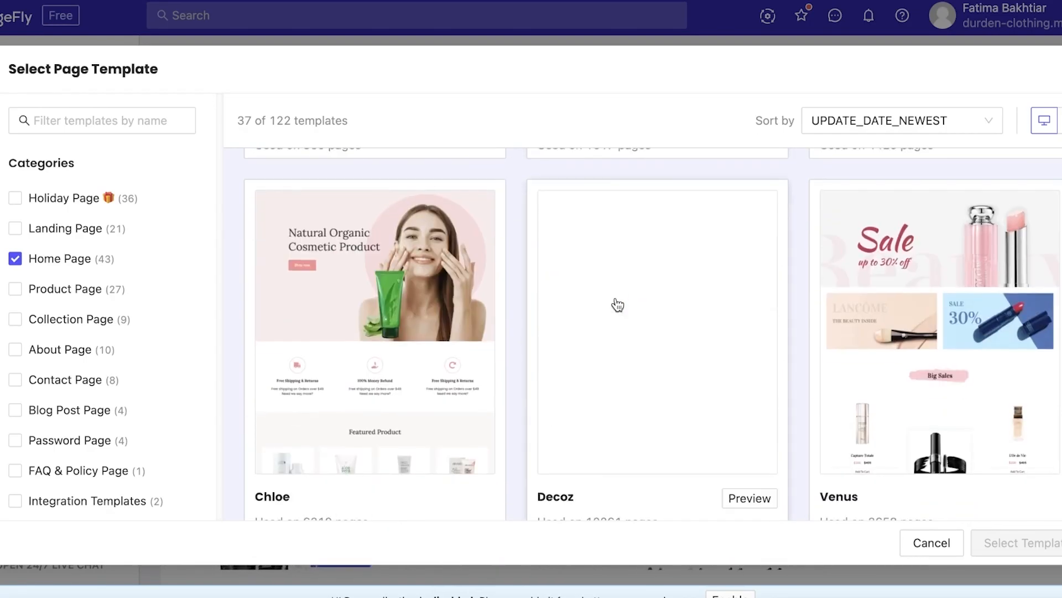
{"action": "scroll", "coordinate": [617, 305], "scroll_direction": "down", "scroll_amount": 15}
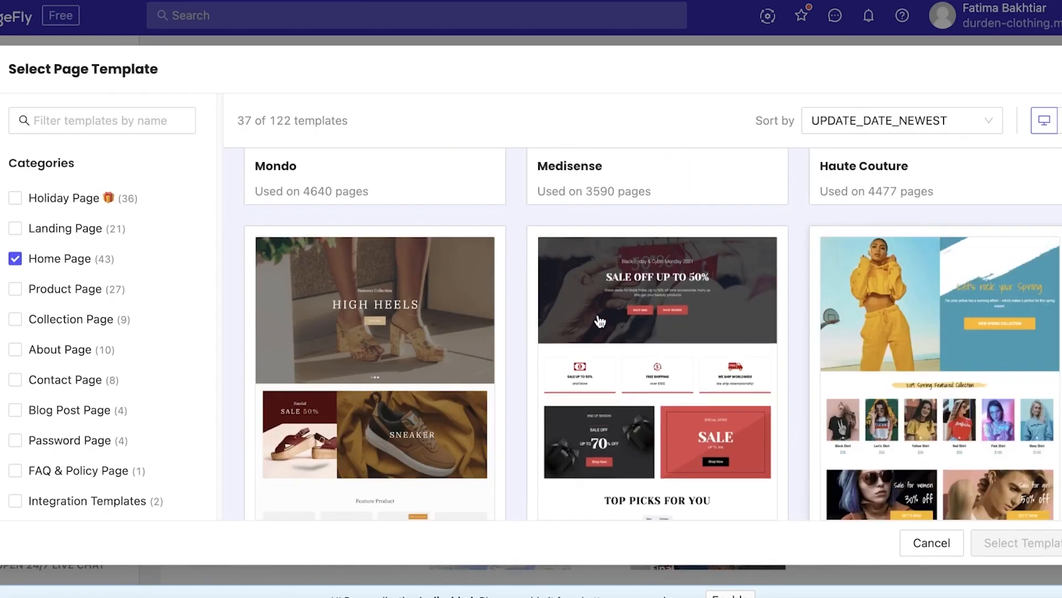
{"action": "scroll", "coordinate": [614, 322], "scroll_direction": "down", "scroll_amount": 3}
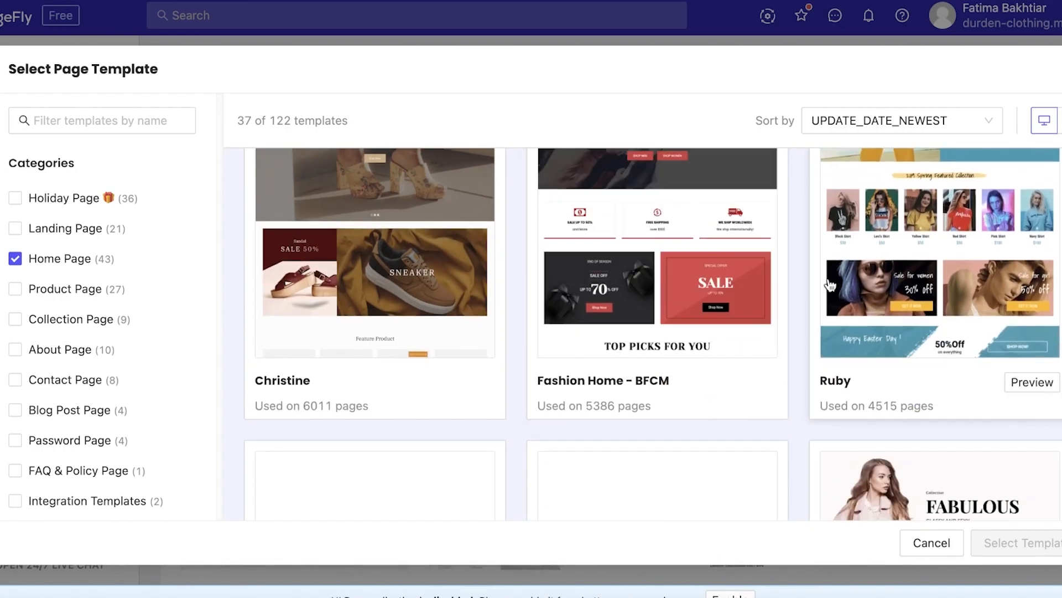
{"action": "scroll", "coordinate": [775, 296], "scroll_direction": "up", "scroll_amount": 5}
{"action": "scroll", "coordinate": [775, 297], "scroll_direction": "down", "scroll_amount": 5}
{"action": "scroll", "coordinate": [775, 296], "scroll_direction": "up", "scroll_amount": 2}
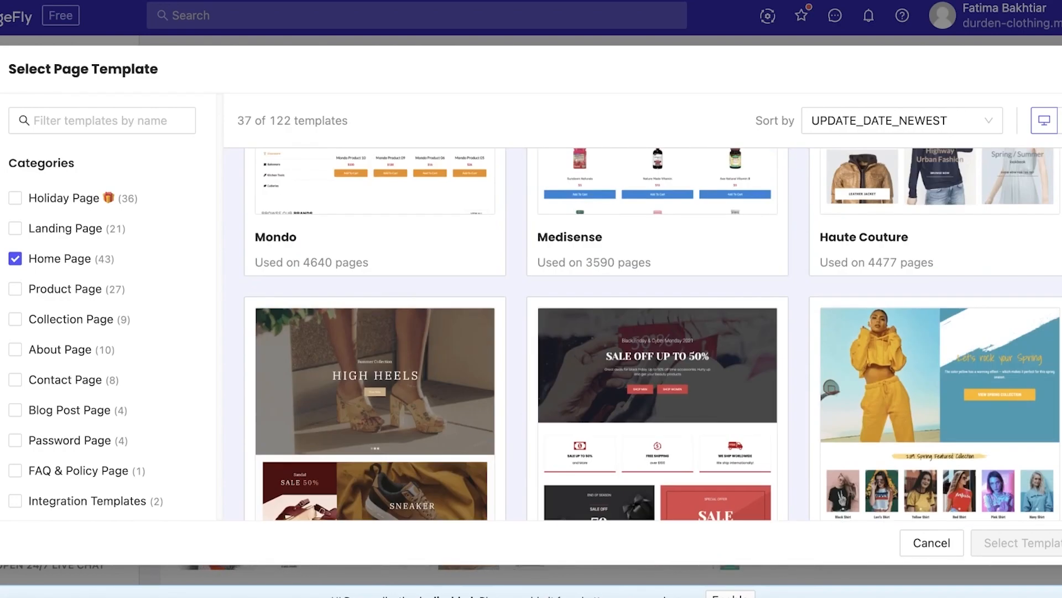
{"action": "scroll", "coordinate": [776, 296], "scroll_direction": "down", "scroll_amount": 8}
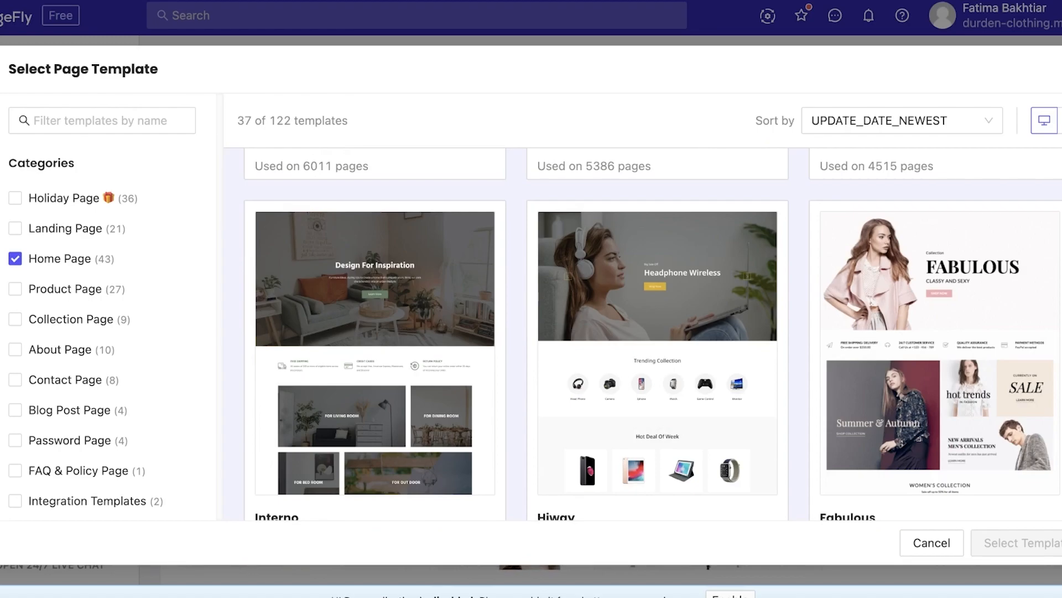
{"action": "scroll", "coordinate": [907, 318], "scroll_direction": "down", "scroll_amount": 7}
{"action": "scroll", "coordinate": [430, 351], "scroll_direction": "up", "scroll_amount": 8}
{"action": "scroll", "coordinate": [430, 352], "scroll_direction": "down", "scroll_amount": 15}
{"action": "scroll", "coordinate": [629, 293], "scroll_direction": "up", "scroll_amount": 6}
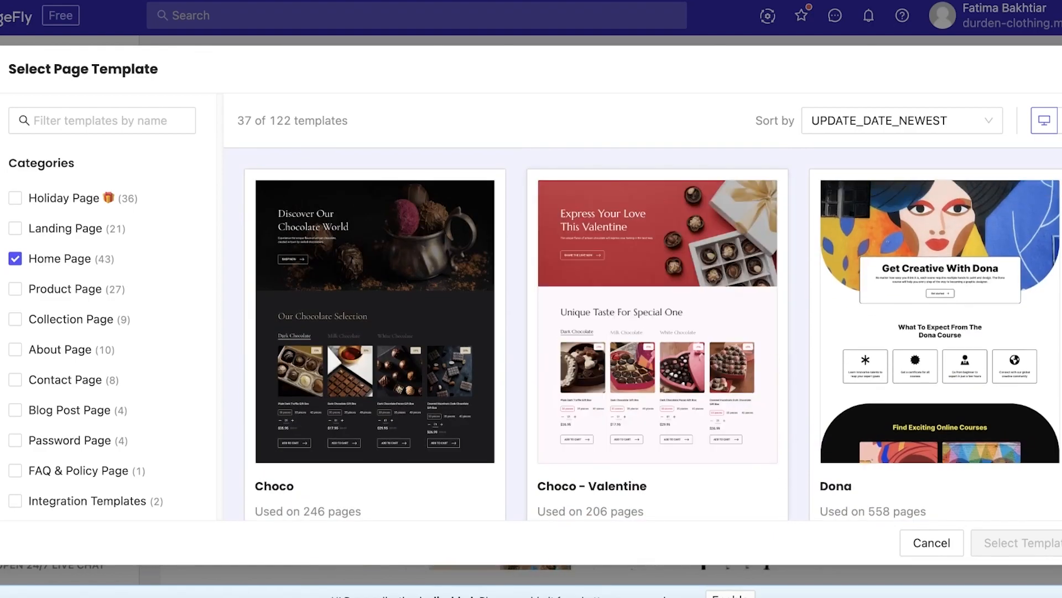
{"action": "scroll", "coordinate": [775, 276], "scroll_direction": "down", "scroll_amount": 5}
{"action": "scroll", "coordinate": [775, 275], "scroll_direction": "up", "scroll_amount": 5}
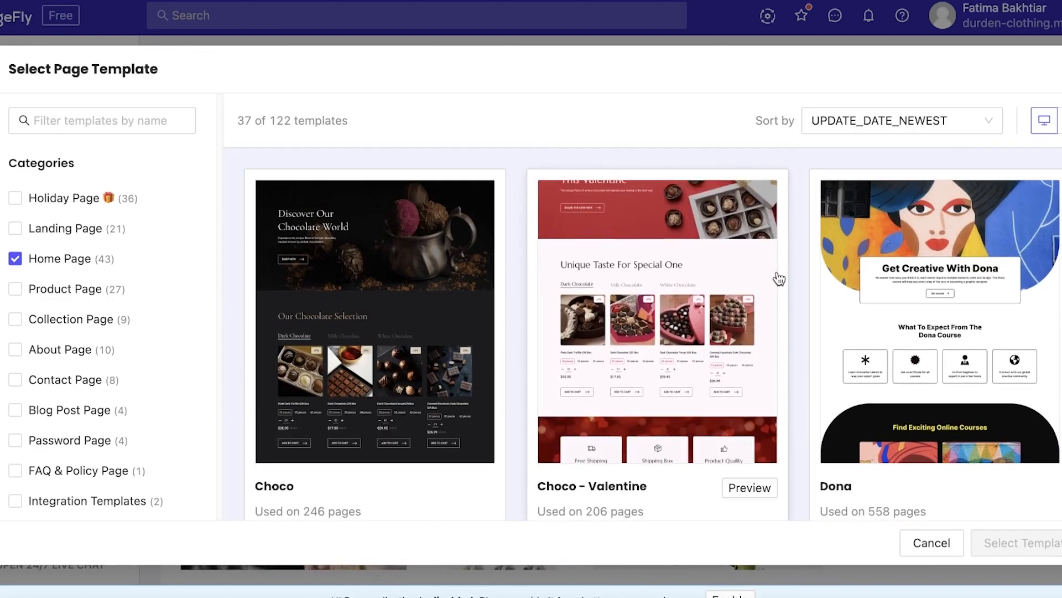
{"action": "scroll", "coordinate": [901, 279], "scroll_direction": "down", "scroll_amount": 3}
{"action": "scroll", "coordinate": [902, 279], "scroll_direction": "down", "scroll_amount": 5}
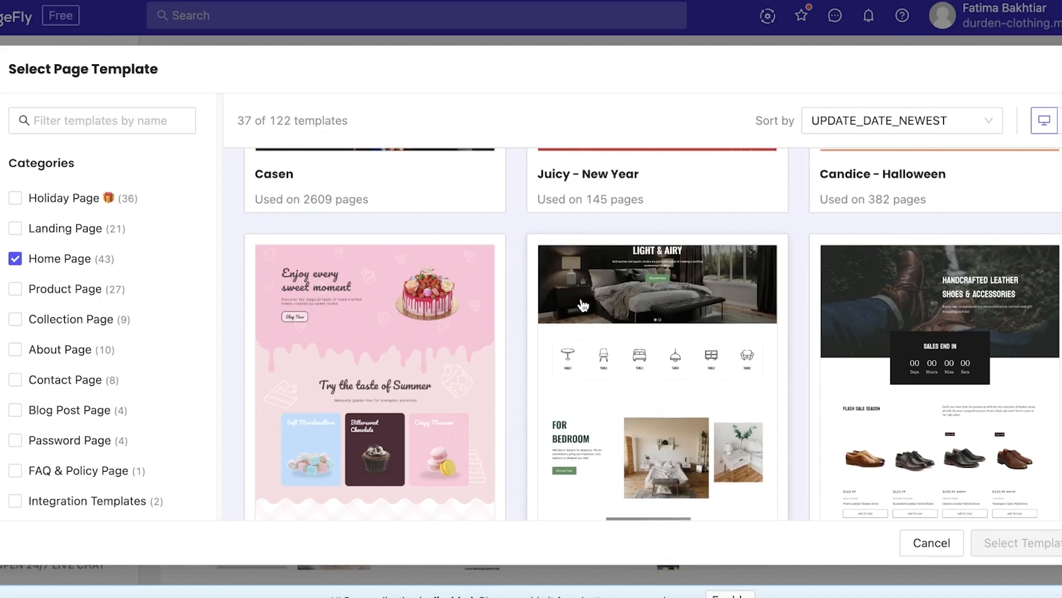
{"action": "scroll", "coordinate": [901, 279], "scroll_direction": "up", "scroll_amount": 4}
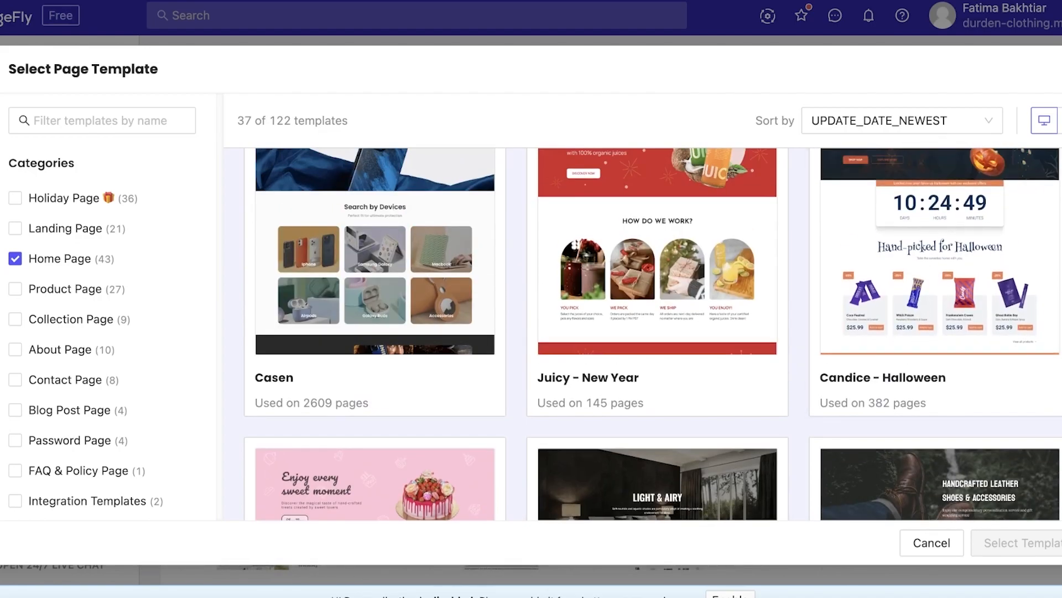
Choose the Vivid home page template and load it into the page editor.
{"action": "scroll", "coordinate": [605, 273], "scroll_direction": "down", "scroll_amount": 8}
{"action": "scroll", "coordinate": [426, 297], "scroll_direction": "up", "scroll_amount": 7}
{"action": "scroll", "coordinate": [363, 290], "scroll_direction": "down", "scroll_amount": 3}
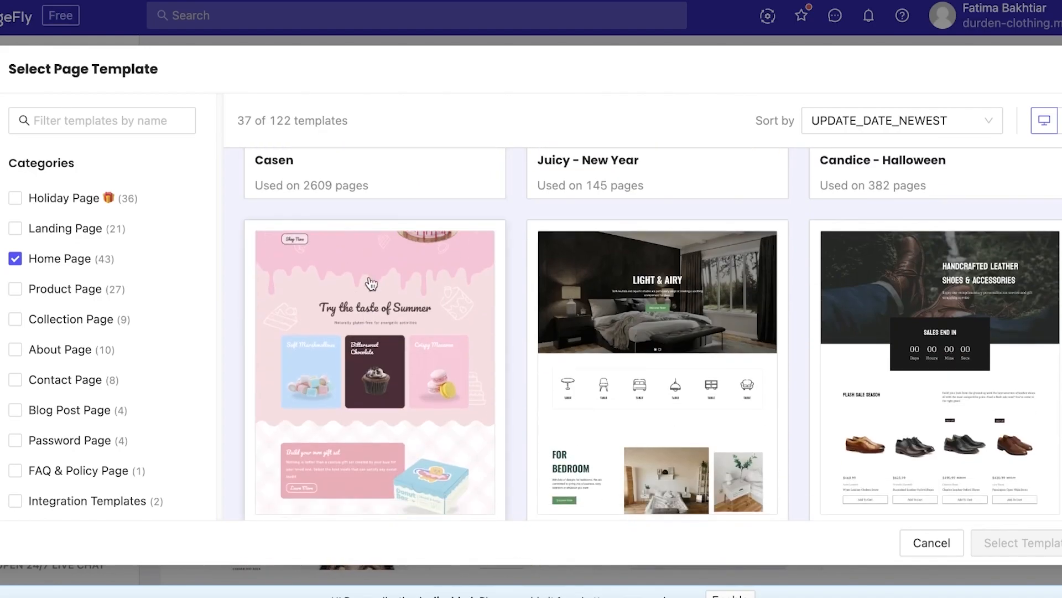
{"action": "scroll", "coordinate": [364, 290], "scroll_direction": "down", "scroll_amount": 3}
{"action": "left_click", "coordinate": [380, 275]}
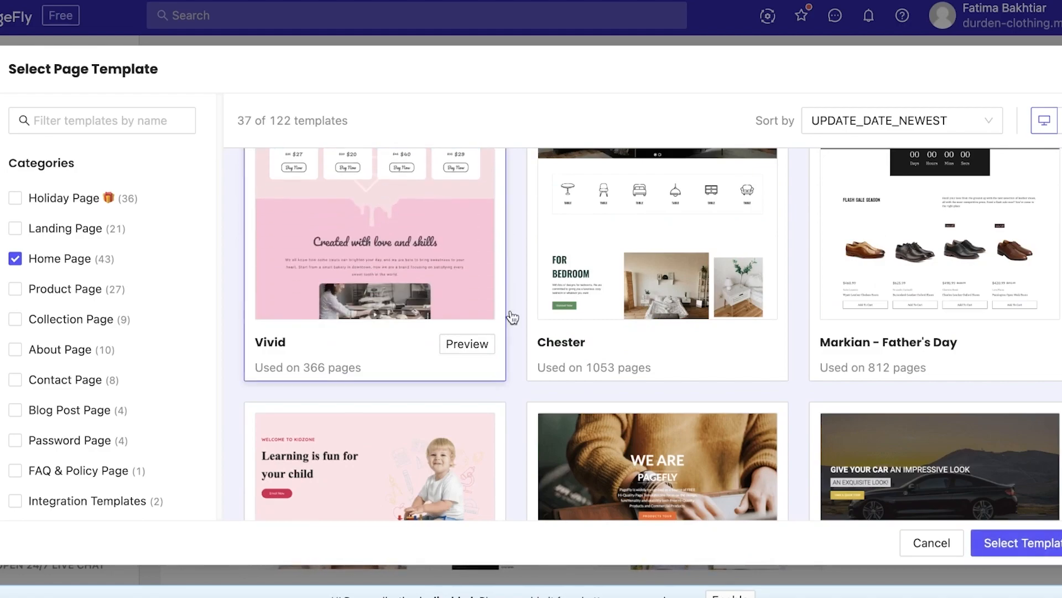
{"action": "left_click", "coordinate": [1033, 550]}
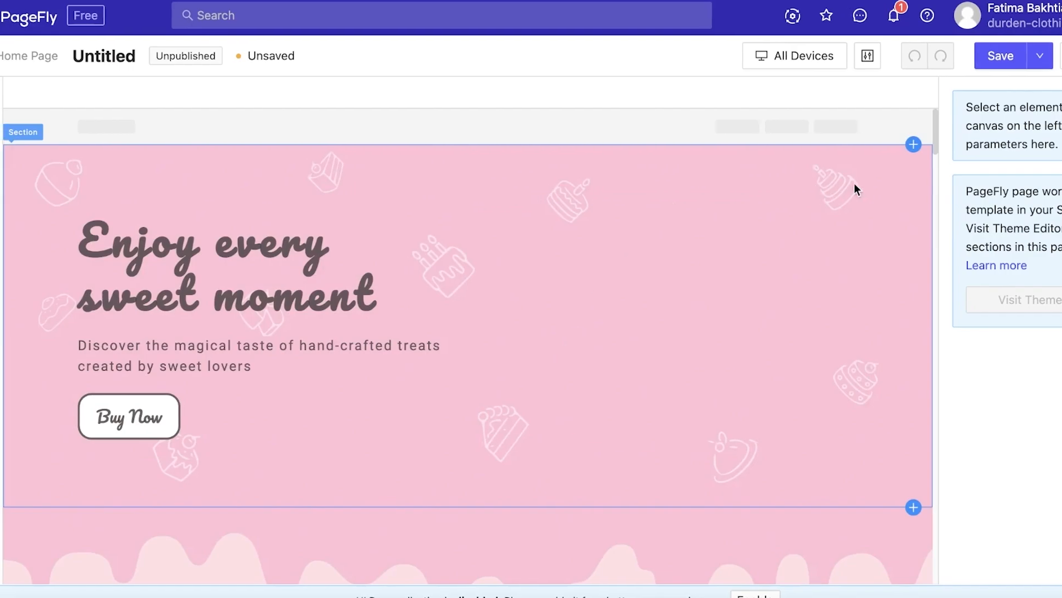
Replace the hero heading with "The little girl in all of us!" and its paragraph with "Discover the magical and mystic clothing of your childhood fantasies.".
{"action": "left_click", "coordinate": [232, 257]}
{"action": "key", "text": "ctrl+a"}
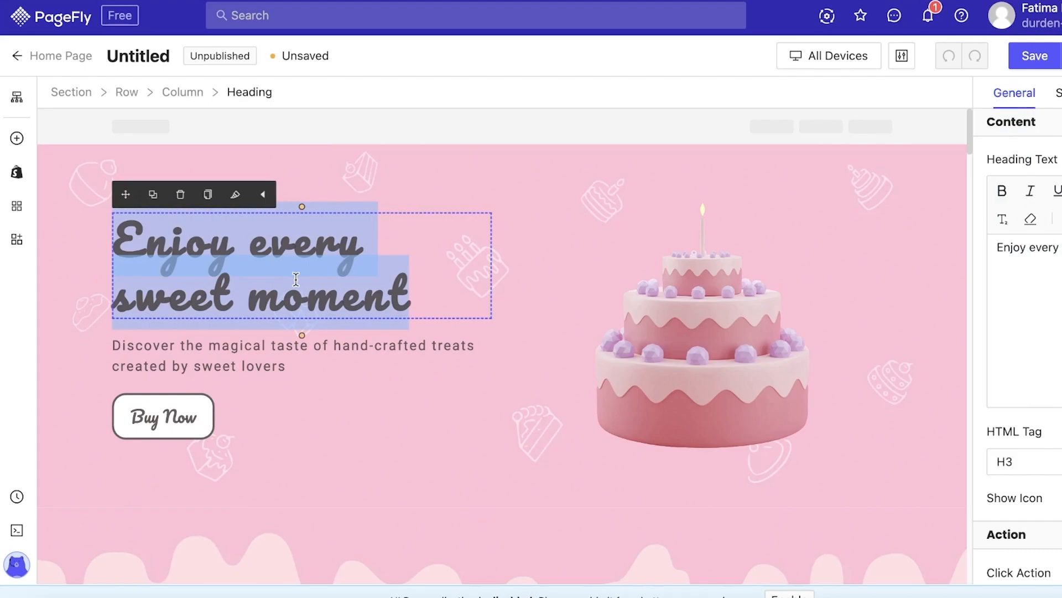
{"action": "key", "text": "BackSpace"}
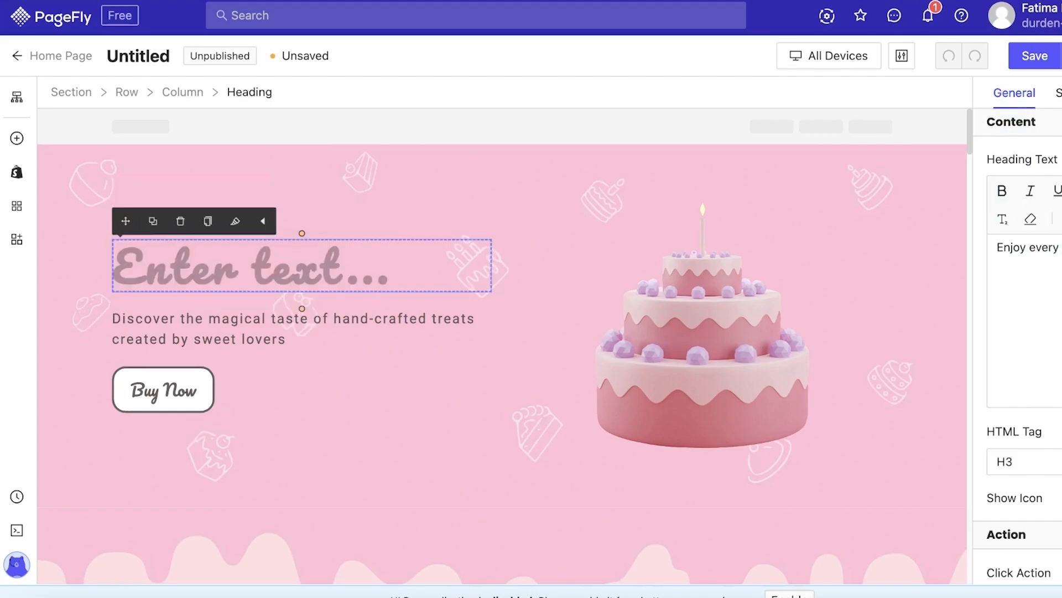
{"action": "left_click", "coordinate": [304, 264]}
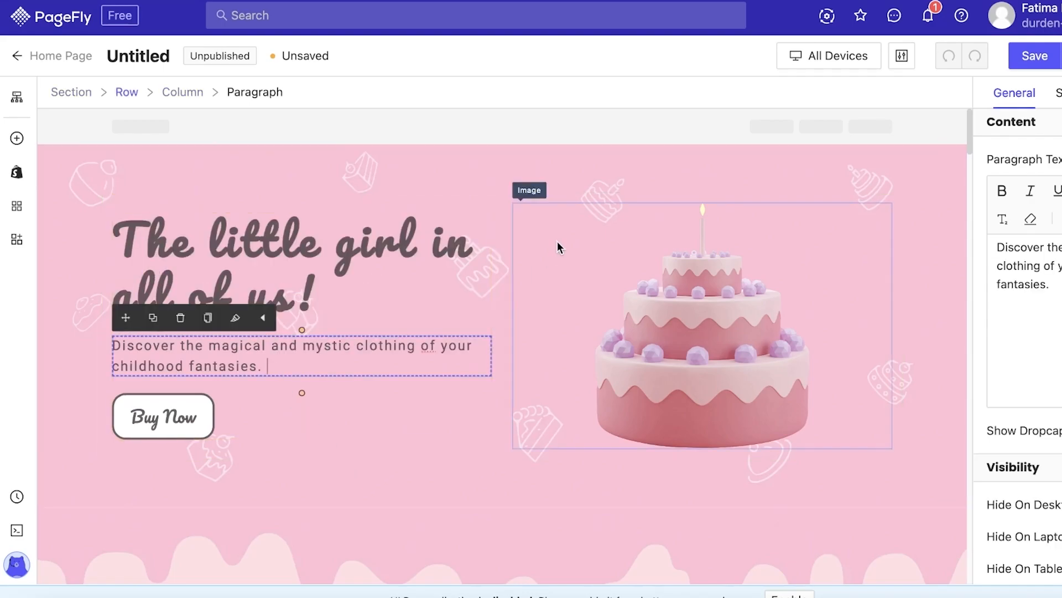
{"action": "left_click", "coordinate": [425, 493]}
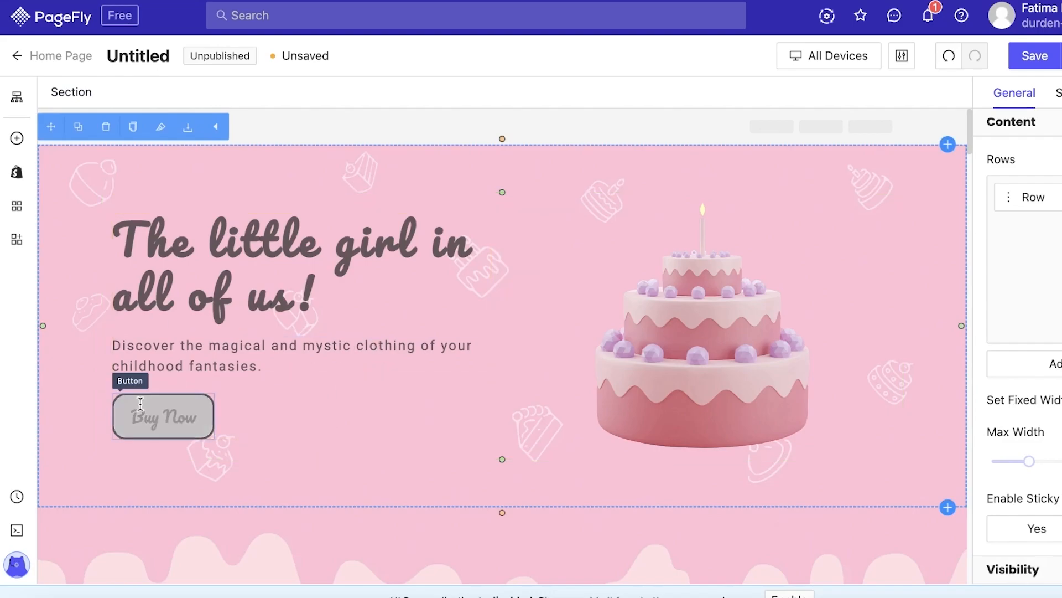
Set the click action of the hero section's Buy Now button to Go To URL.
{"action": "left_click", "coordinate": [151, 425]}
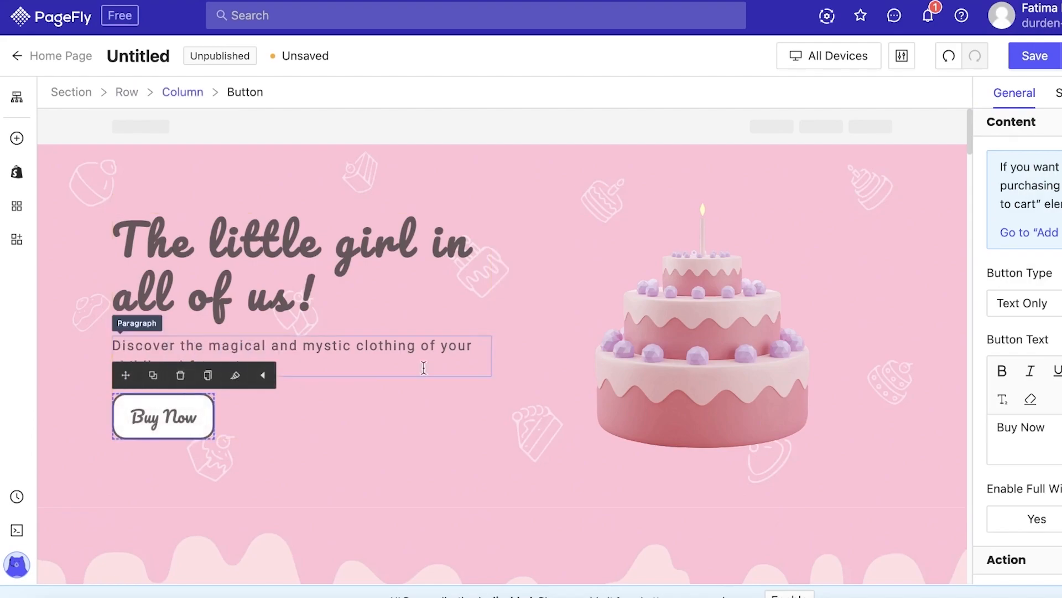
{"action": "scroll", "coordinate": [1053, 301], "scroll_direction": "down", "scroll_amount": 2}
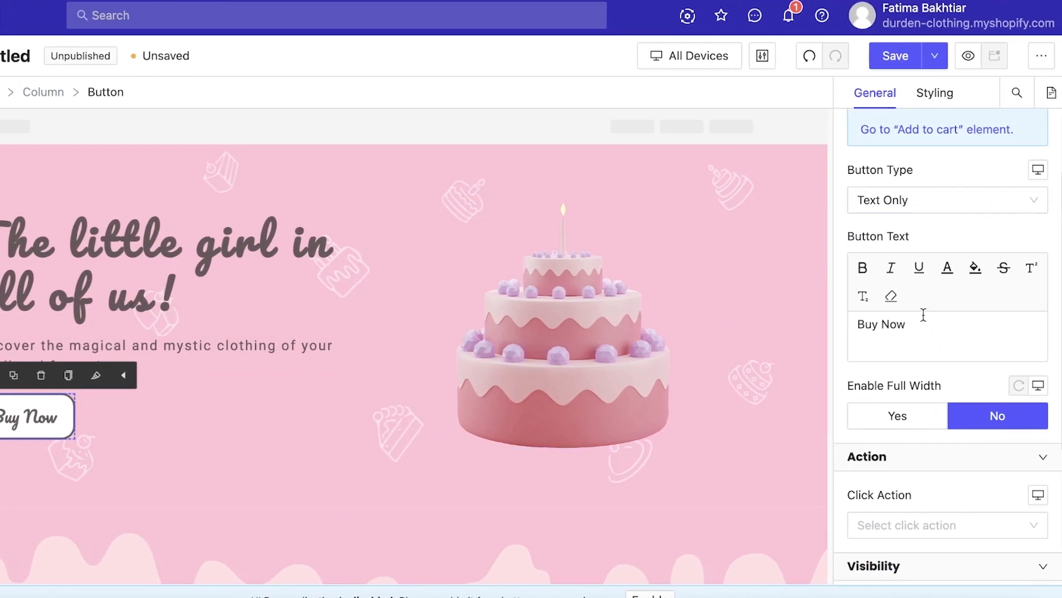
{"action": "scroll", "coordinate": [940, 448], "scroll_direction": "down", "scroll_amount": 2}
{"action": "left_click", "coordinate": [920, 434]}
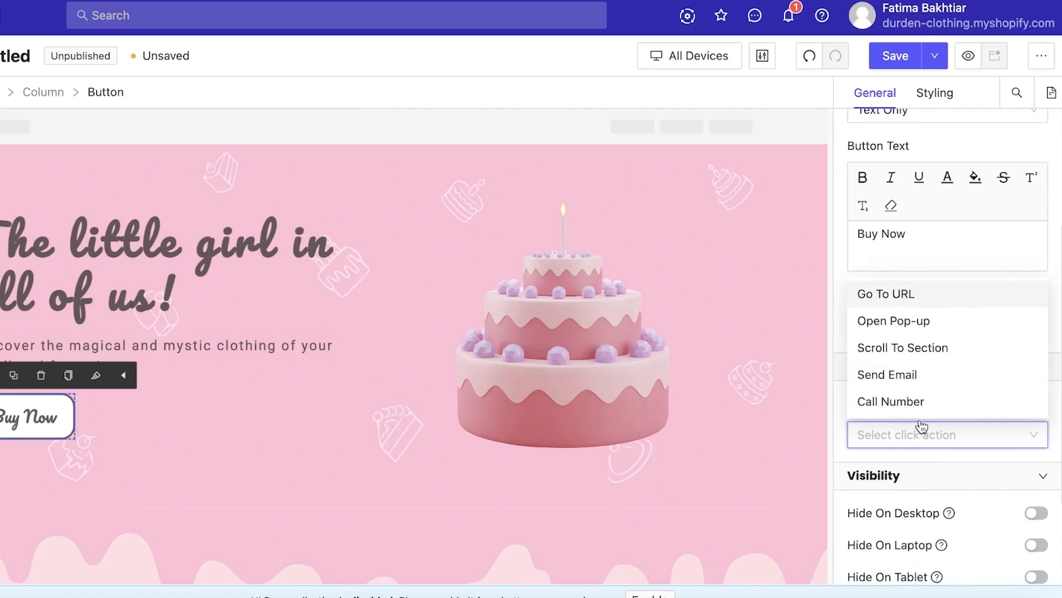
{"action": "left_click", "coordinate": [908, 299]}
Link the Buy Now button to the Beach Resort Trip product.
{"action": "left_click", "coordinate": [920, 501]}
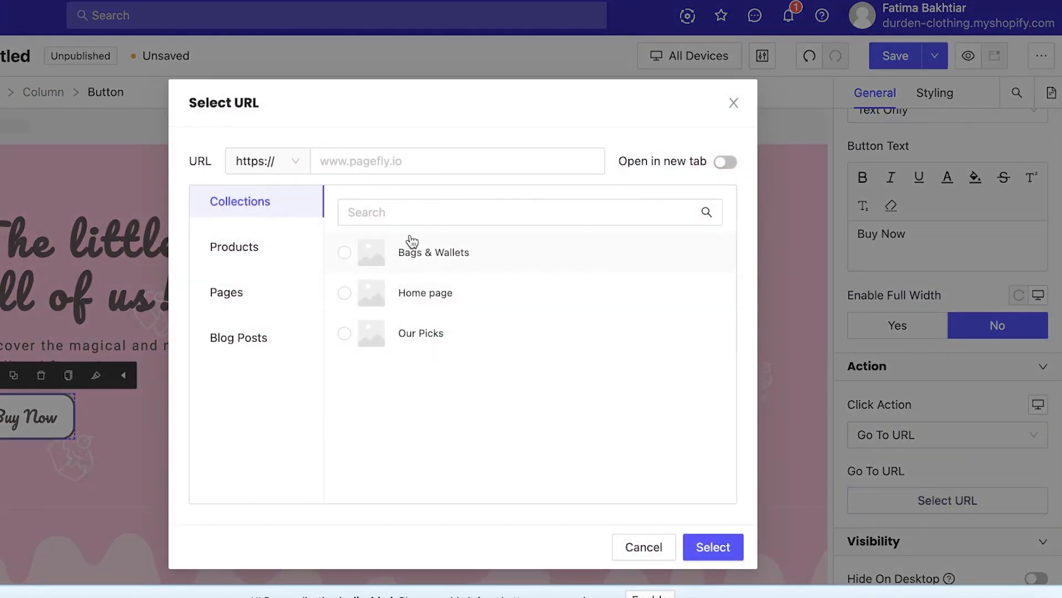
{"action": "left_click", "coordinate": [268, 247]}
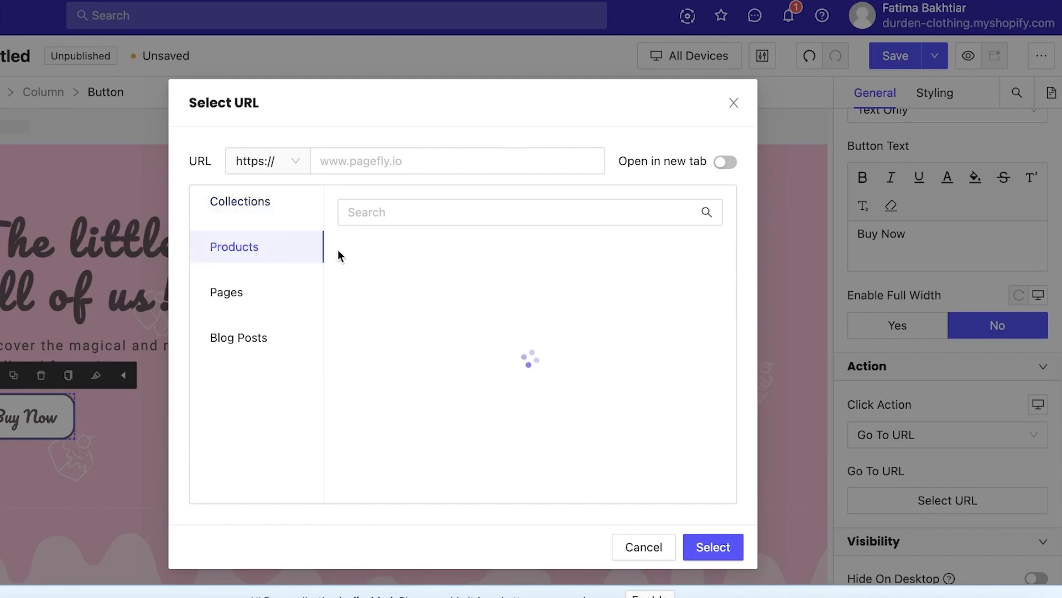
{"action": "left_click", "coordinate": [713, 546]}
{"action": "scroll", "coordinate": [958, 521], "scroll_direction": "down", "scroll_amount": 3}
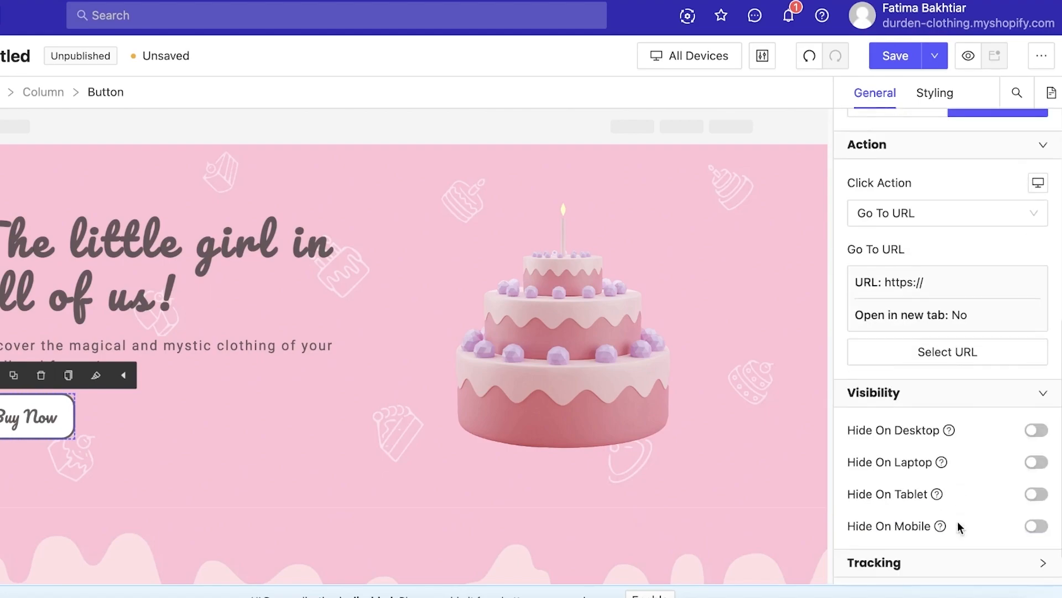
{"action": "scroll", "coordinate": [931, 298], "scroll_direction": "up", "scroll_amount": 2}
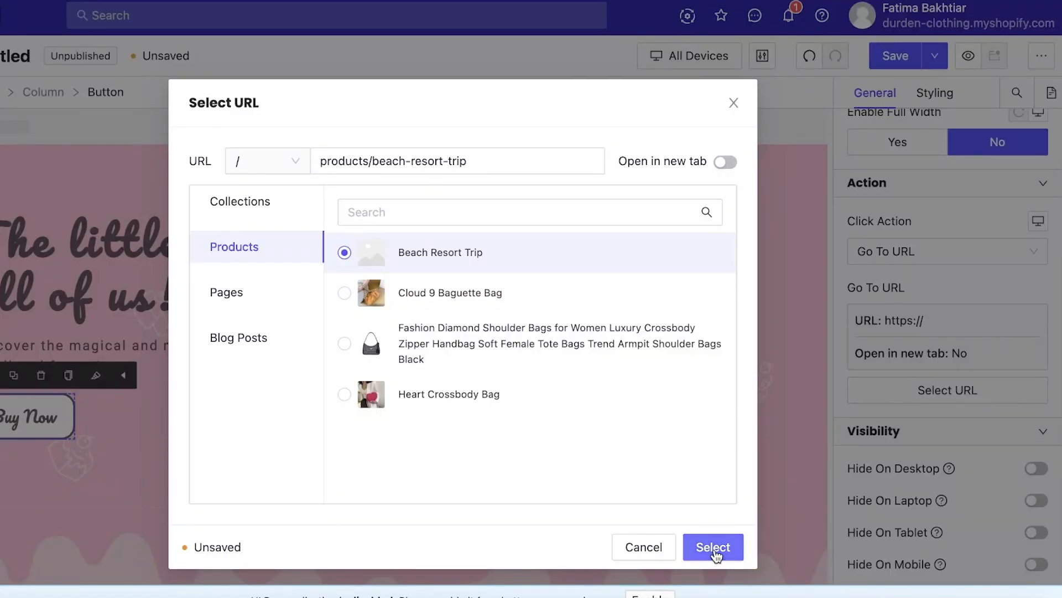
{"action": "left_click", "coordinate": [713, 547]}
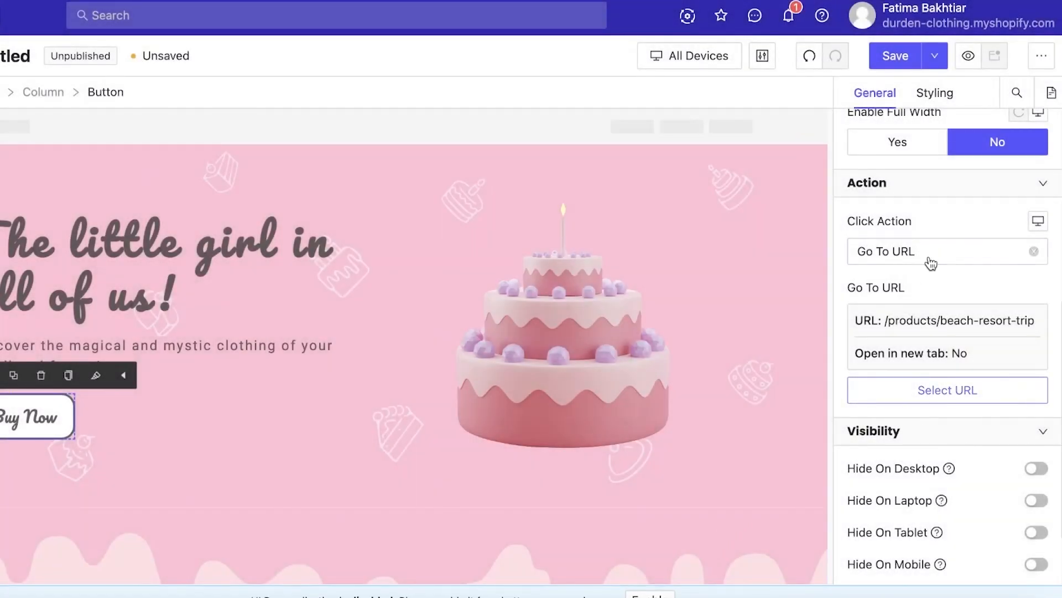
{"action": "scroll", "coordinate": [935, 364], "scroll_direction": "down", "scroll_amount": 2}
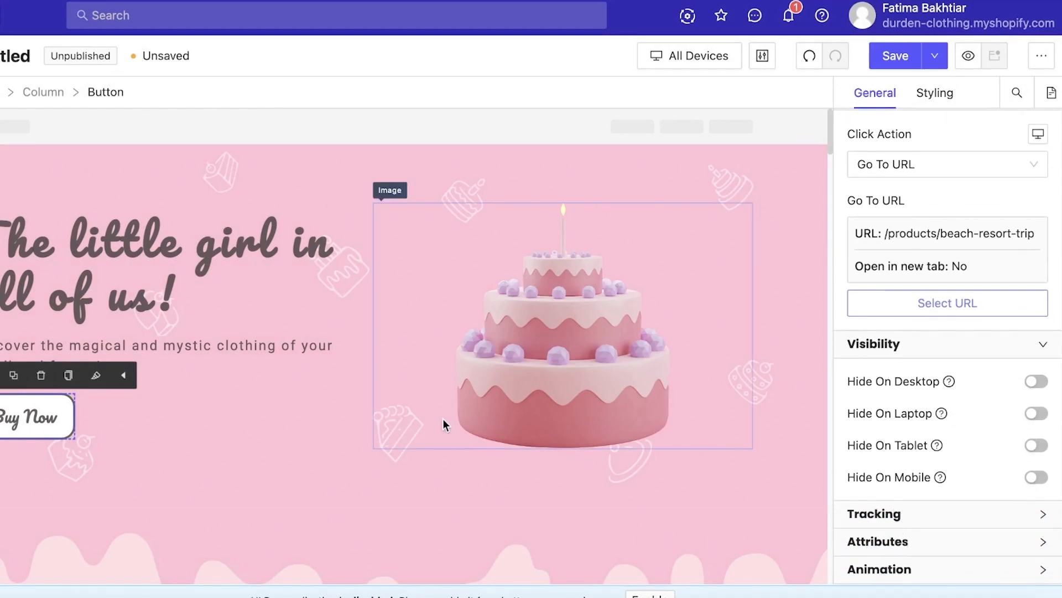
Delete the cake image from the hero section and collapse the empty column's Content, Action and Visibility settings.
{"action": "left_click", "coordinate": [488, 302]}
{"action": "key", "text": "Delete"}
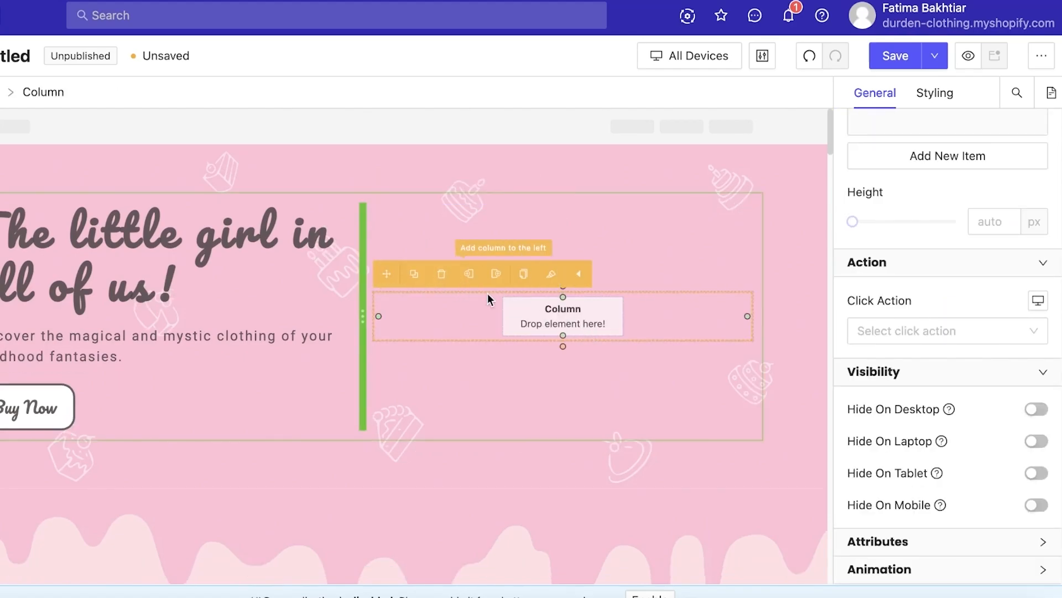
{"action": "scroll", "coordinate": [973, 221], "scroll_direction": "up", "scroll_amount": 4}
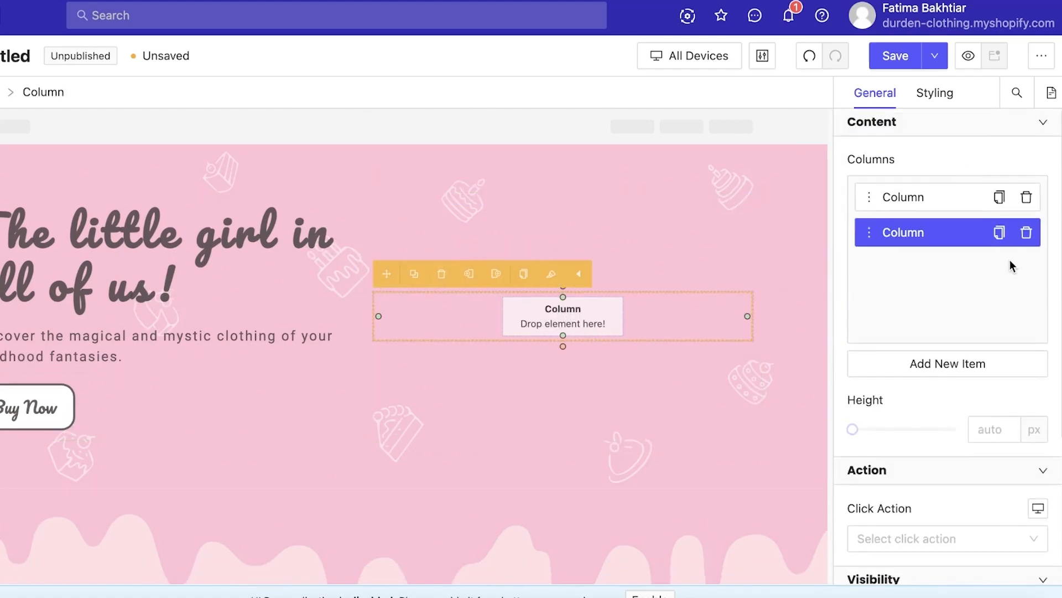
{"action": "left_click", "coordinate": [1014, 123]}
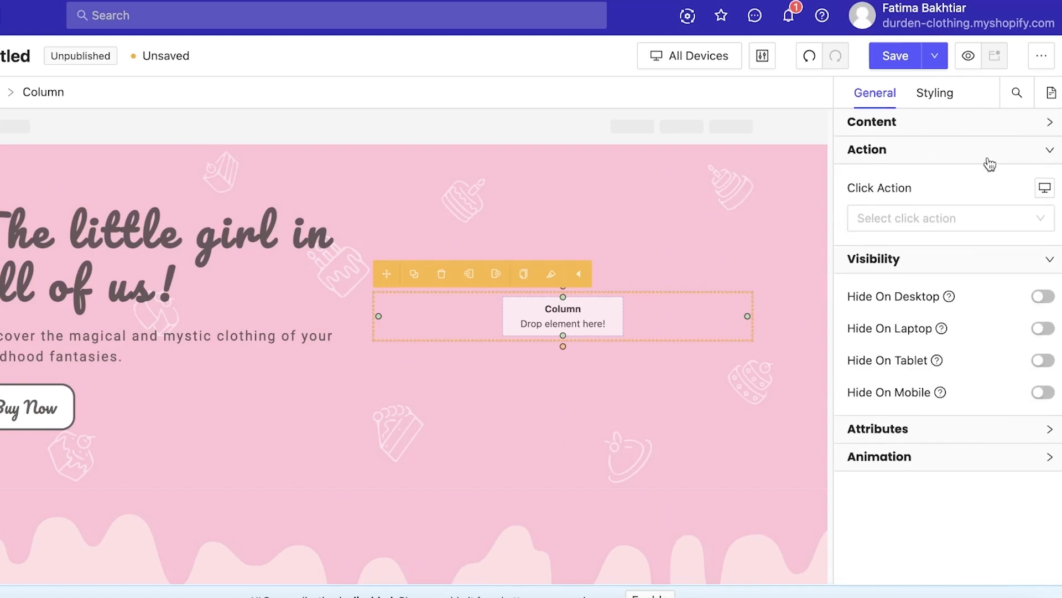
{"action": "left_click", "coordinate": [987, 151]}
{"action": "left_click", "coordinate": [966, 177]}
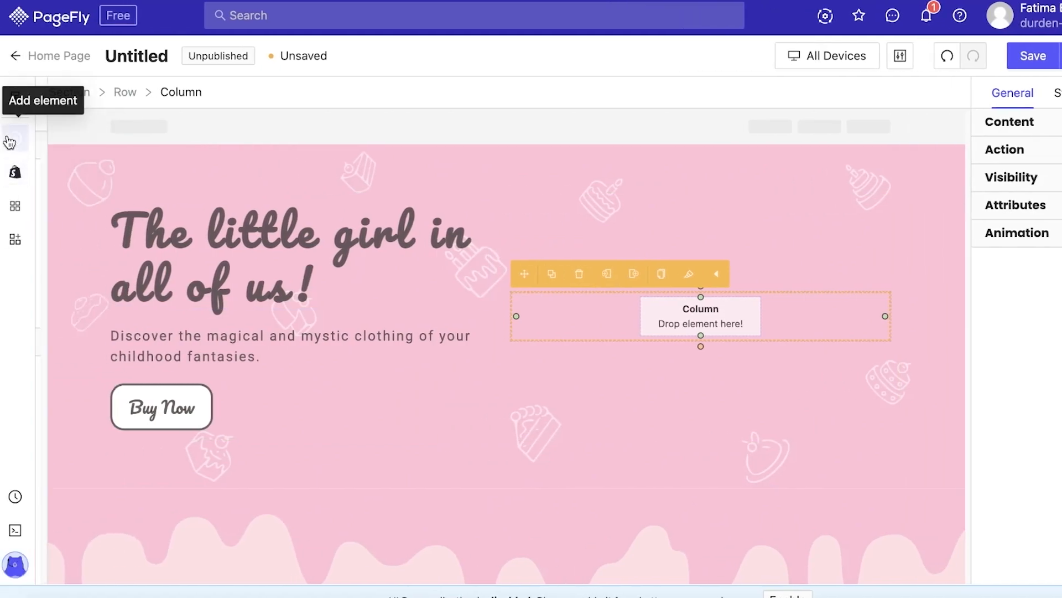
Add an Image element to the empty column beside the hero text.
{"action": "left_click", "coordinate": [15, 139]}
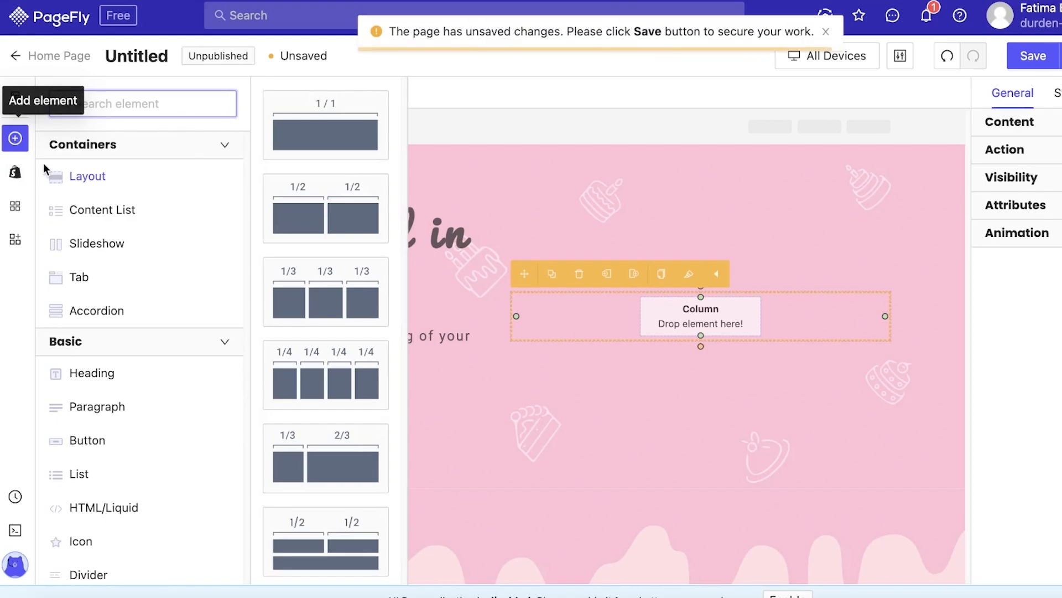
{"action": "scroll", "coordinate": [120, 356], "scroll_direction": "down", "scroll_amount": 3}
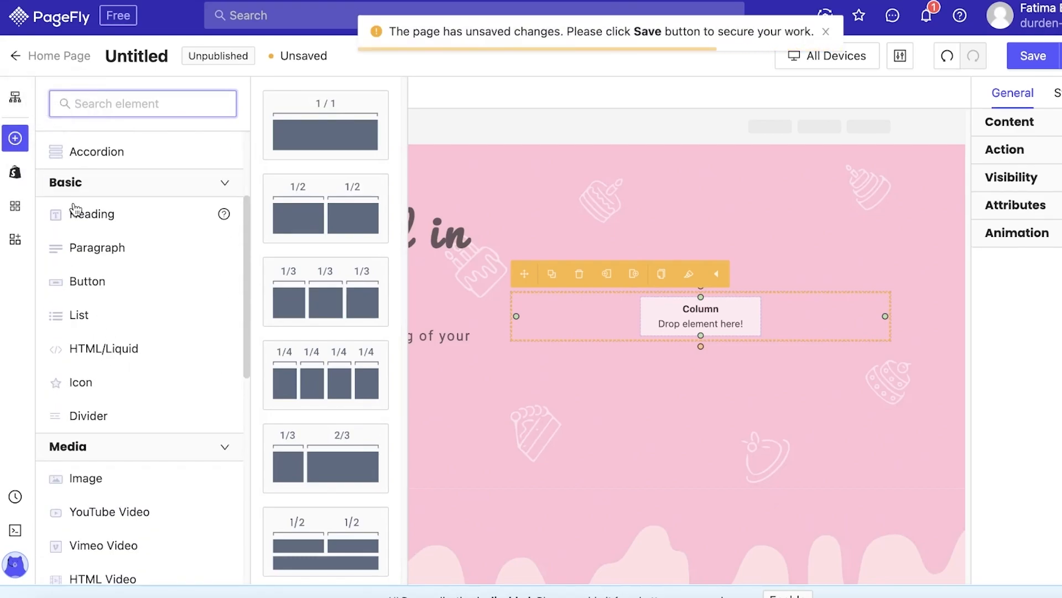
{"action": "scroll", "coordinate": [59, 327], "scroll_direction": "down", "scroll_amount": 1}
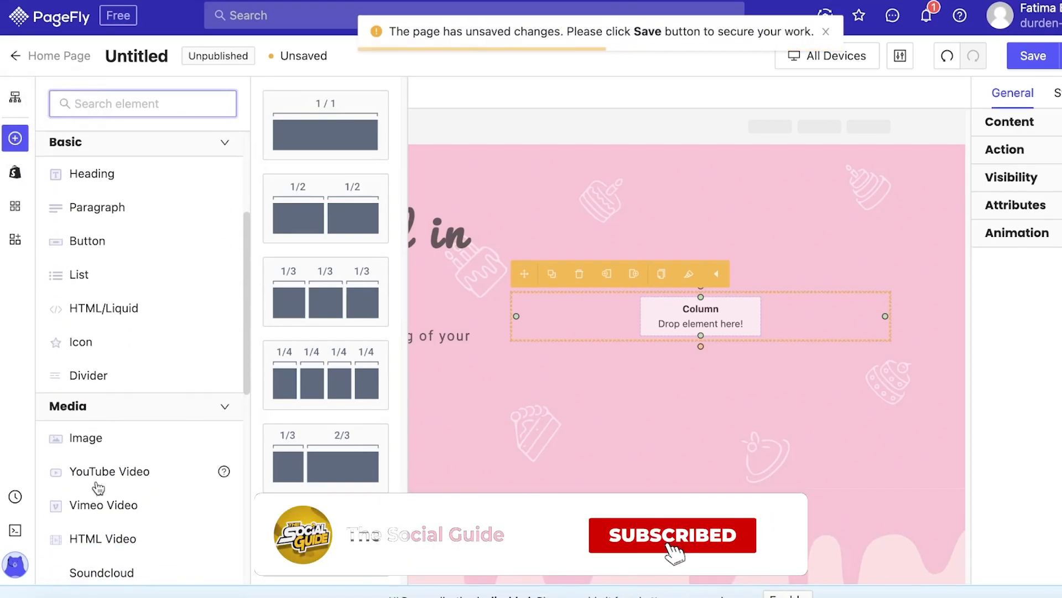
{"action": "left_click_drag", "start_coordinate": [65, 444], "coordinate": [514, 422]}
{"action": "left_click_drag", "start_coordinate": [118, 441], "coordinate": [678, 297]}
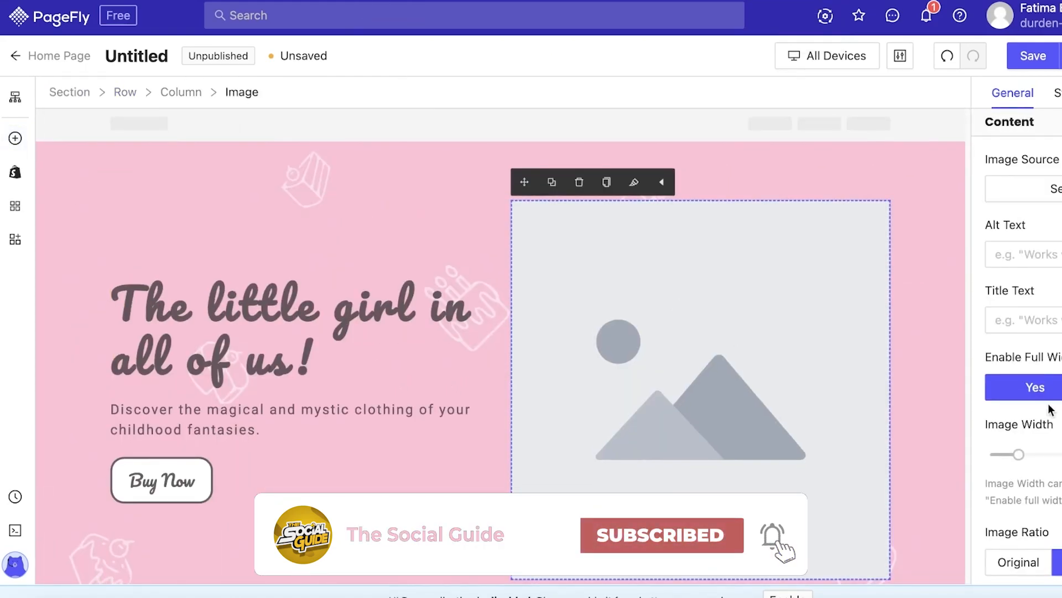
Upload "Untitled design.jpg" from the Downloads folder and use it as the source of the new hero image.
{"action": "left_click", "coordinate": [1042, 191]}
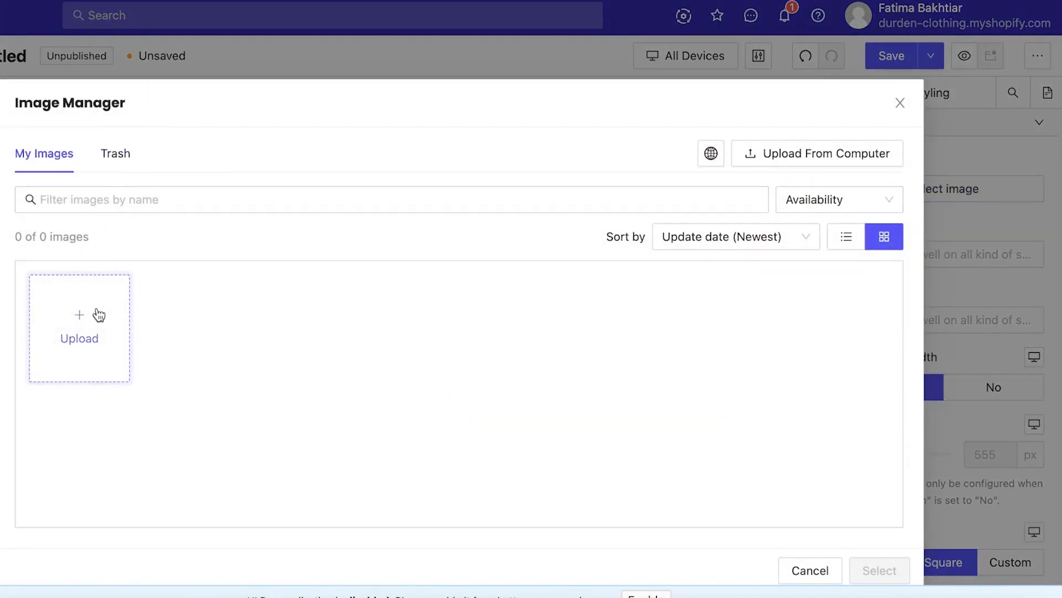
{"action": "left_click", "coordinate": [98, 310]}
{"action": "left_click", "coordinate": [172, 239]}
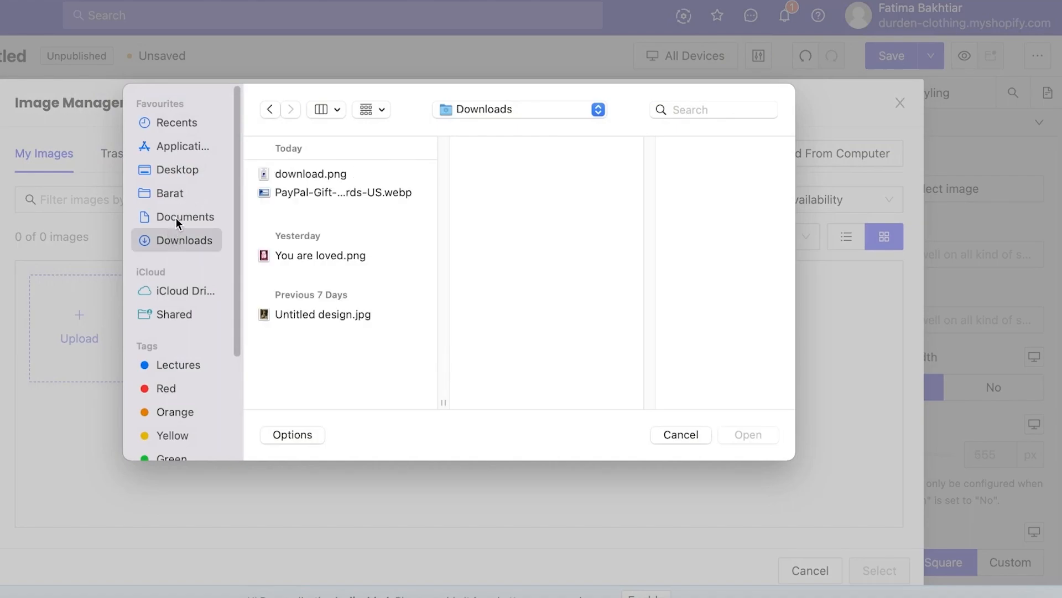
{"action": "double_click", "coordinate": [324, 314]}
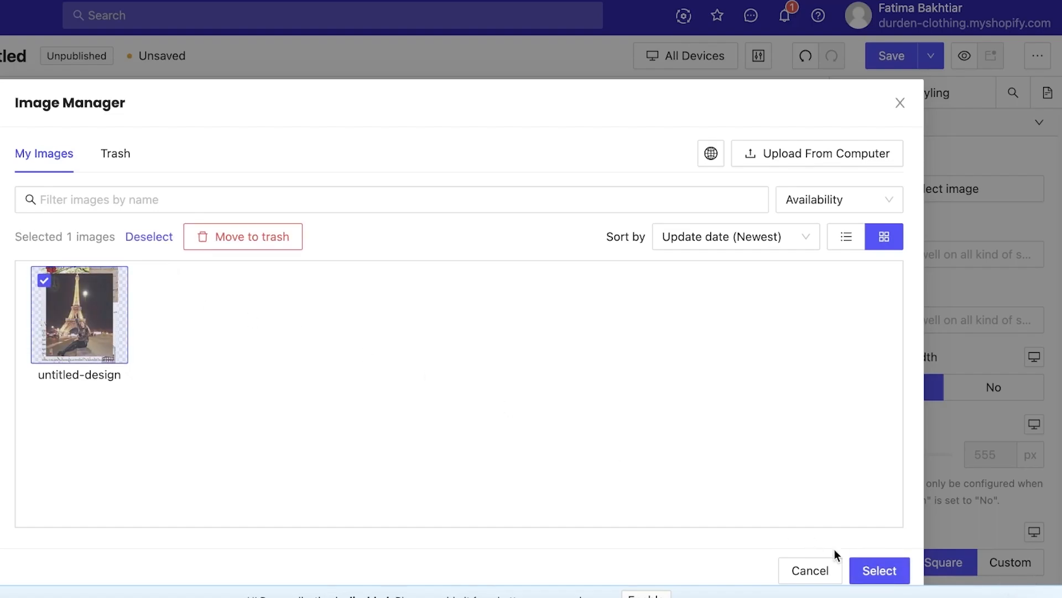
{"action": "left_click", "coordinate": [872, 570]}
Delete the Sweet Bundle Deal section with its product list.
{"action": "scroll", "coordinate": [735, 222], "scroll_direction": "down", "scroll_amount": 5}
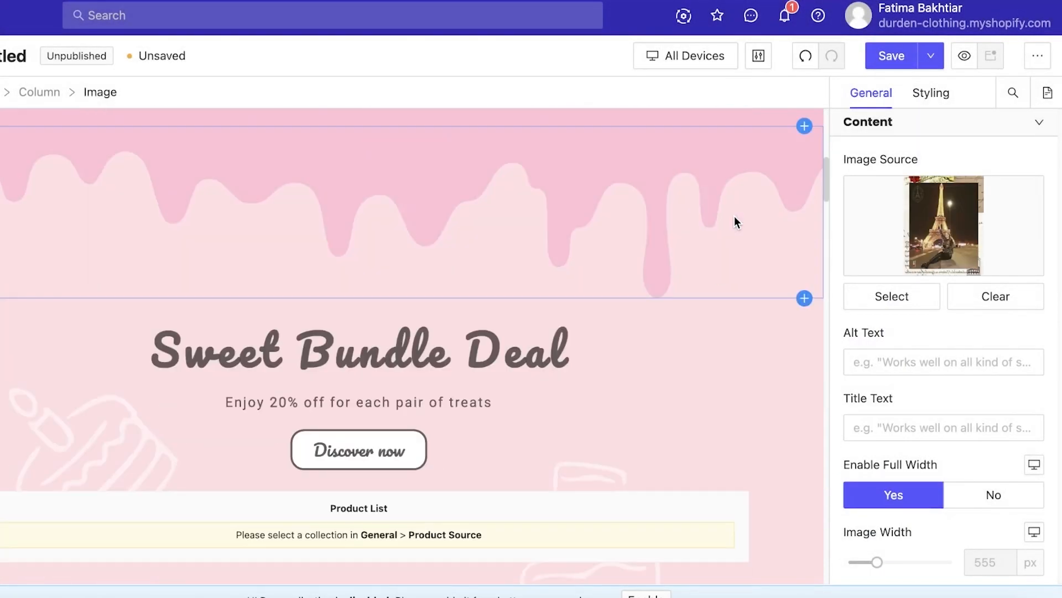
{"action": "scroll", "coordinate": [735, 222], "scroll_direction": "down", "scroll_amount": 3}
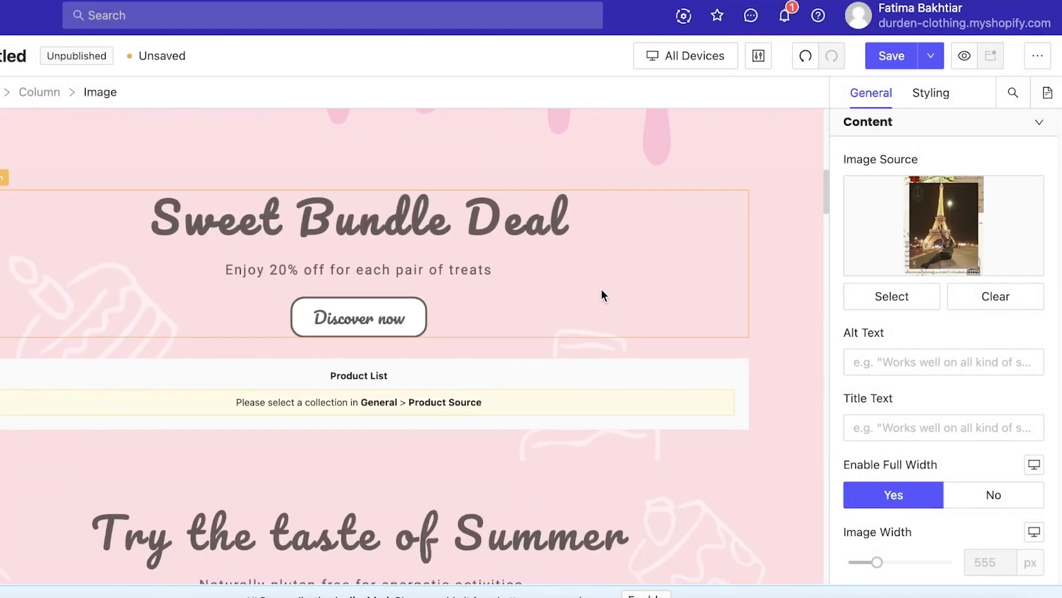
{"action": "left_click", "coordinate": [796, 230]}
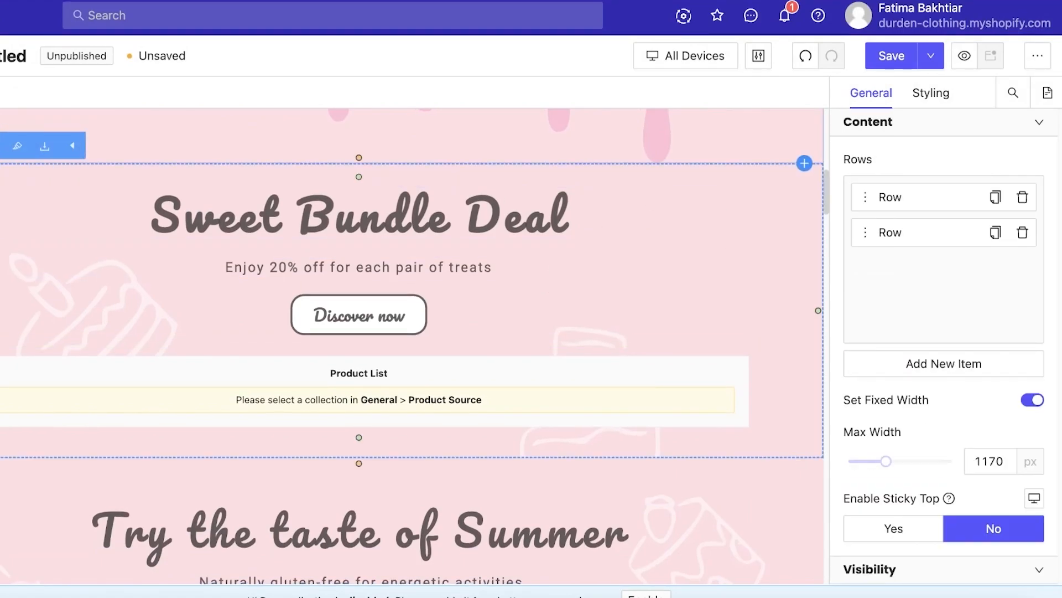
{"action": "key", "text": "Delete"}
Change the "Try the taste of Summer" heading to "Enhance your wardrobe" and the paragraph below it to "The best summer styles".
{"action": "scroll", "coordinate": [403, 340], "scroll_direction": "down", "scroll_amount": 13}
{"action": "scroll", "coordinate": [691, 253], "scroll_direction": "down", "scroll_amount": 8}
{"action": "scroll", "coordinate": [616, 280], "scroll_direction": "down", "scroll_amount": 20}
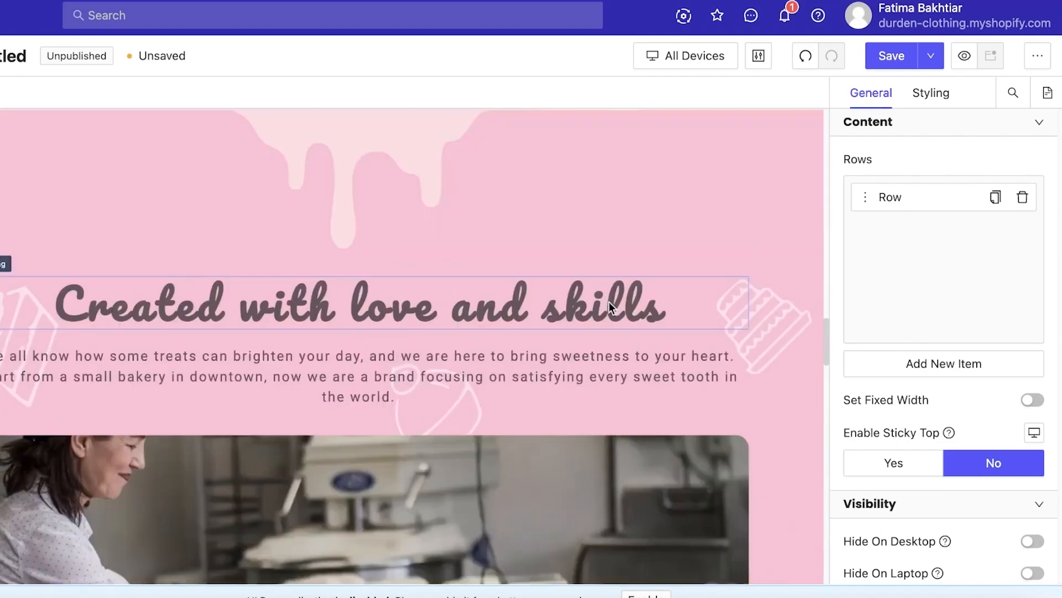
{"action": "scroll", "coordinate": [620, 308], "scroll_direction": "up", "scroll_amount": 13}
{"action": "scroll", "coordinate": [642, 313], "scroll_direction": "up", "scroll_amount": 10}
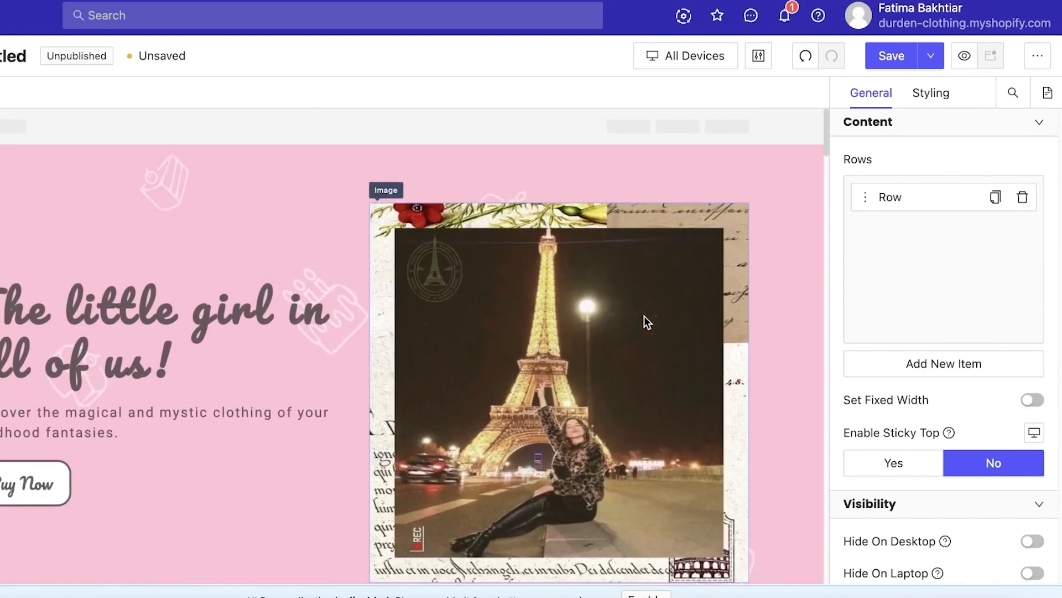
{"action": "scroll", "coordinate": [644, 317], "scroll_direction": "down", "scroll_amount": 6}
{"action": "triple_click", "coordinate": [342, 289]}
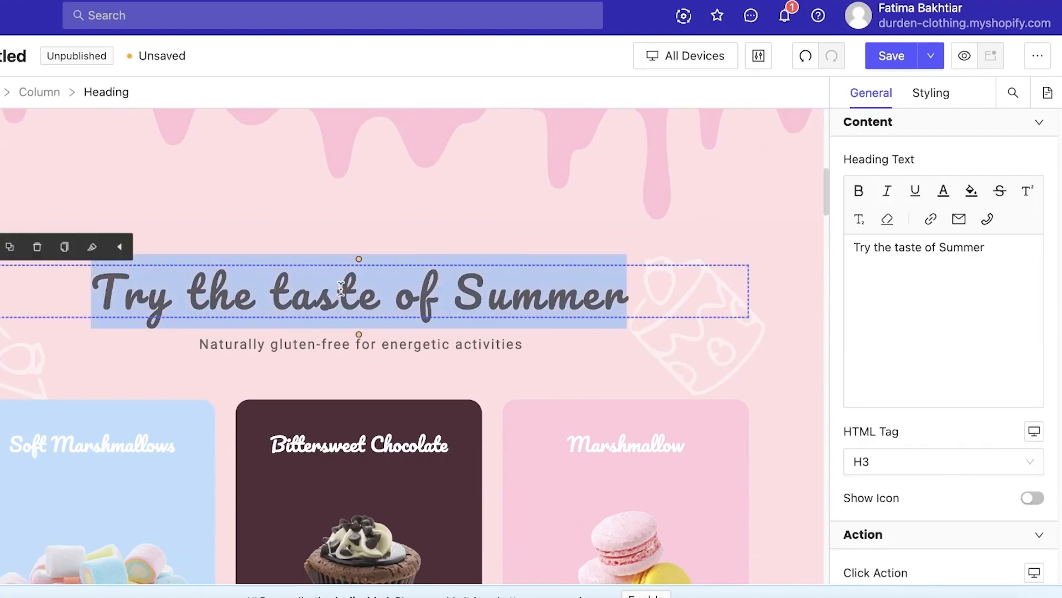
{"action": "type", "text": "Enhance your wardrobe"}
{"action": "triple_click", "coordinate": [273, 346]}
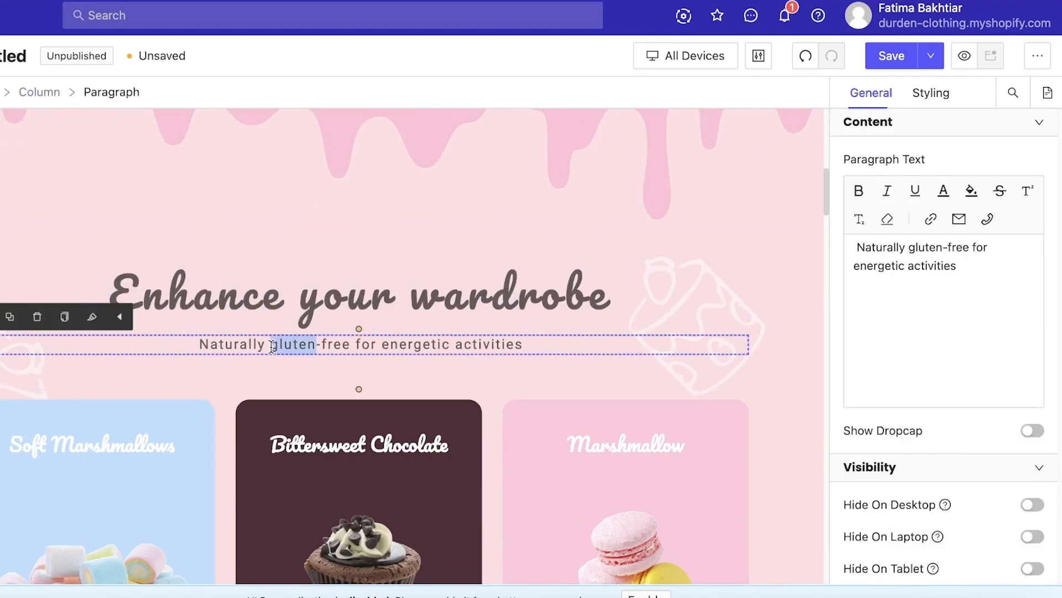
{"action": "type", "text": "The best summer styles"}
Remove the dessert titles and pictures from the three cards below the "Enhance your wardrobe" heading and select the blue card's column.
{"action": "scroll", "coordinate": [284, 341], "scroll_direction": "down", "scroll_amount": 3}
{"action": "left_click", "coordinate": [136, 367]}
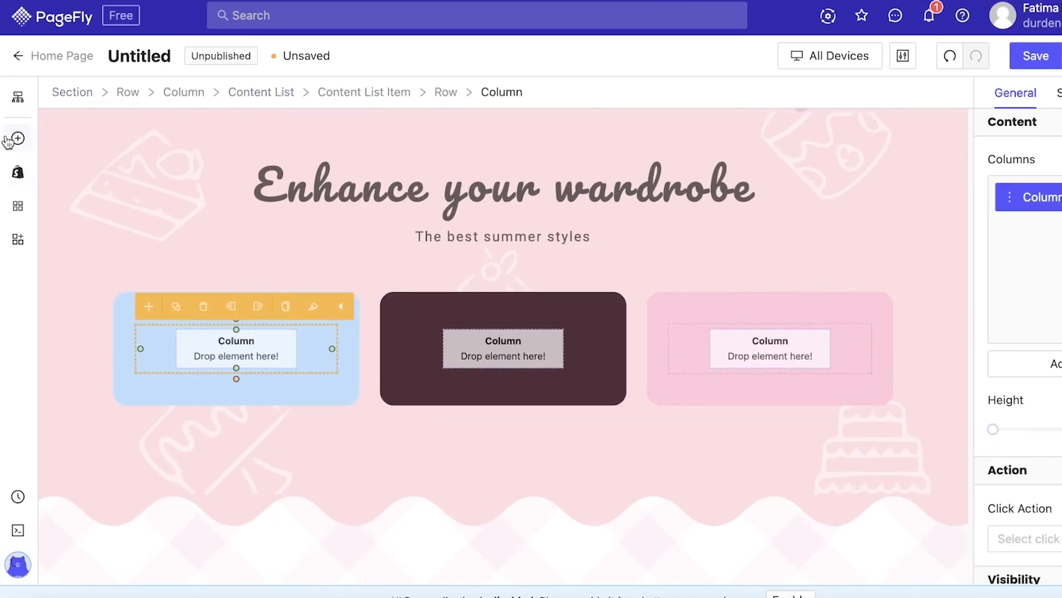
Add an Image element to each of the three empty cards below the "Enhance your wardrobe" heading.
{"action": "left_click", "coordinate": [9, 143]}
{"action": "left_click_drag", "start_coordinate": [87, 436], "coordinate": [305, 354]}
{"action": "left_click_drag", "start_coordinate": [89, 436], "coordinate": [505, 380]}
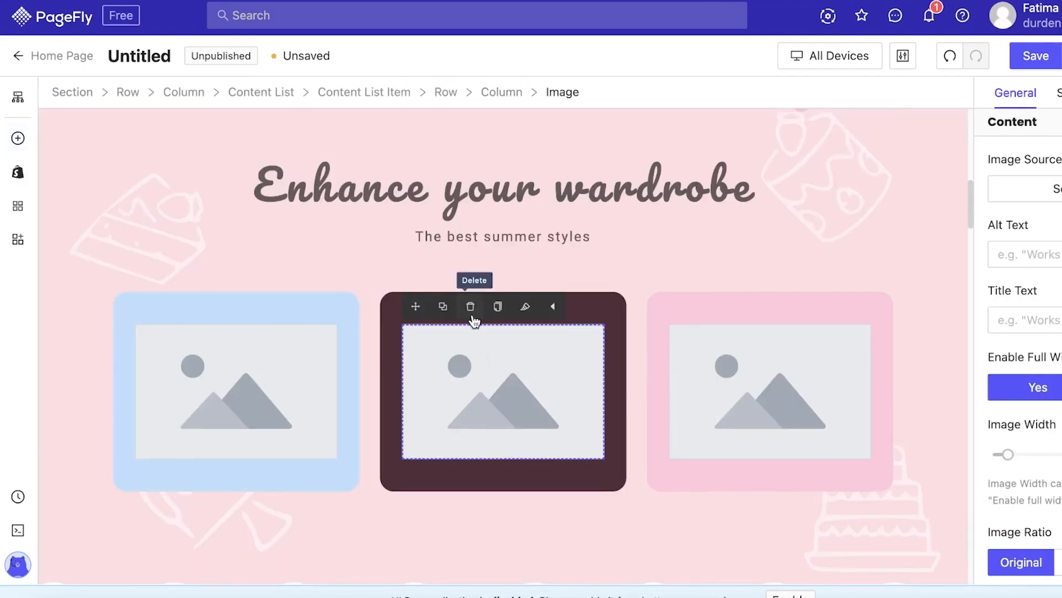
Start a computer upload for the blue card's image source and look for clothing photos in a new browser tab.
{"action": "left_click", "coordinate": [205, 364]}
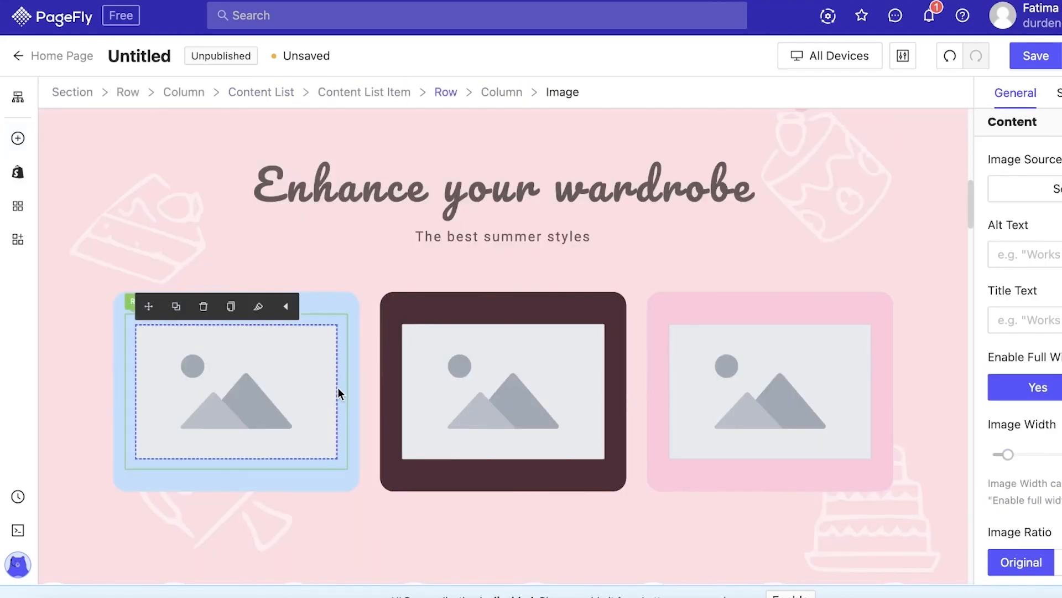
{"action": "left_click", "coordinate": [923, 195]}
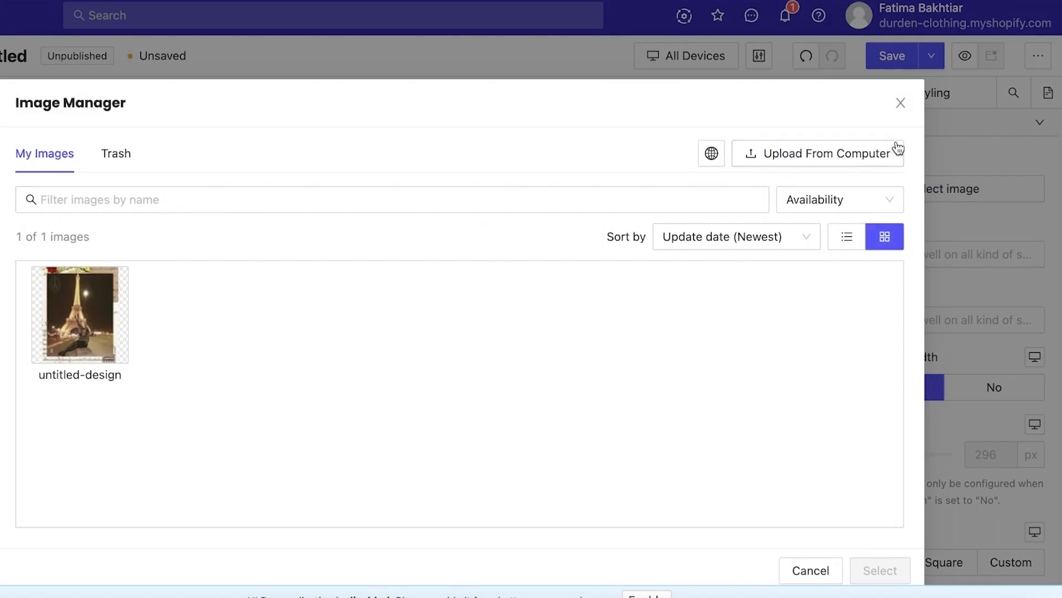
{"action": "left_click", "coordinate": [783, 155]}
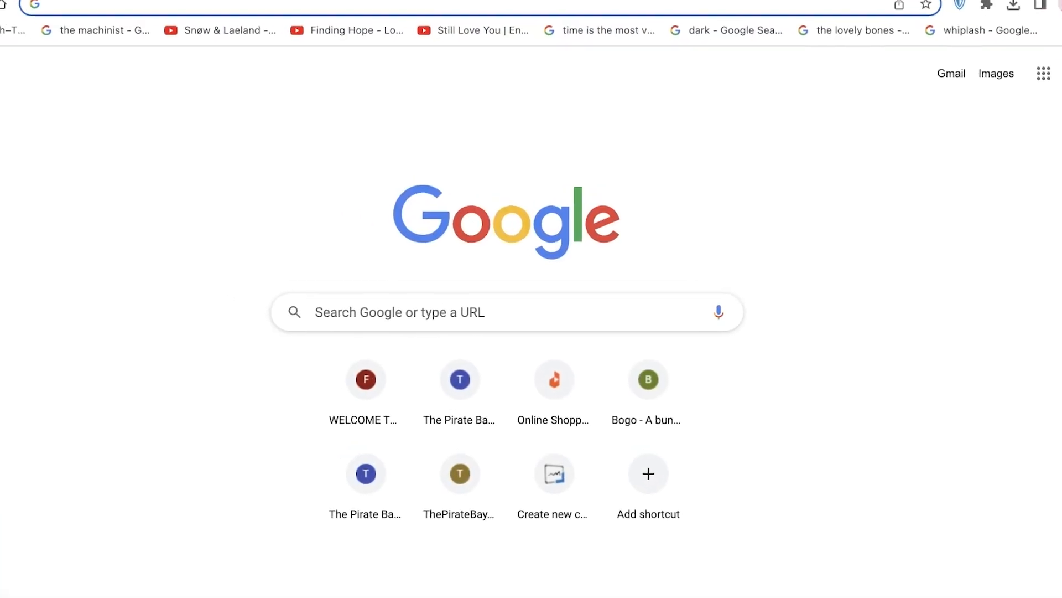
{"action": "type", "text": "fa"}
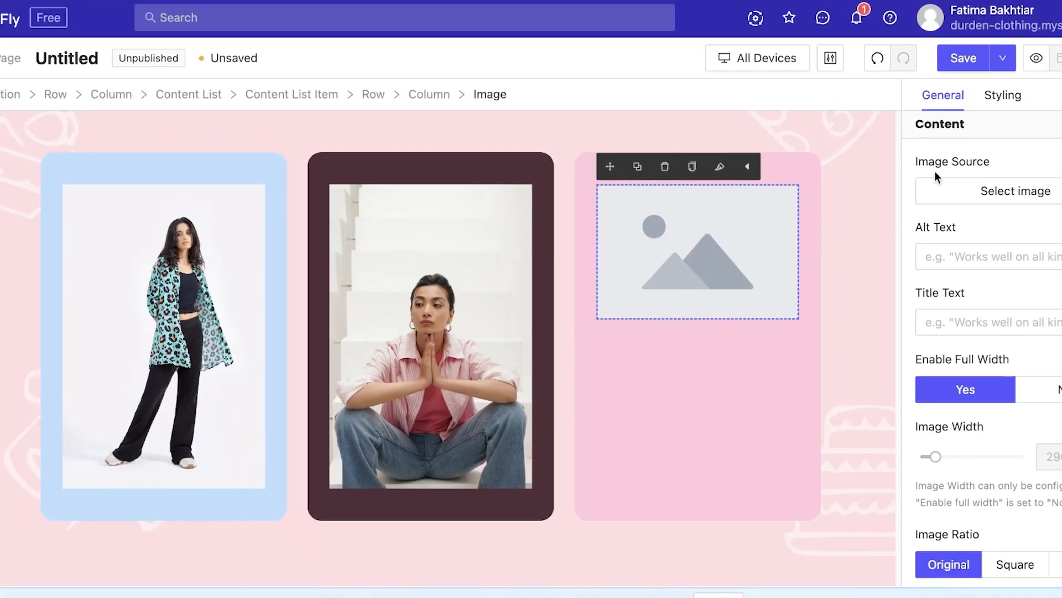
Use the uploaded photo of the woman in the red dress as the pink card's image source.
{"action": "left_click", "coordinate": [998, 191]}
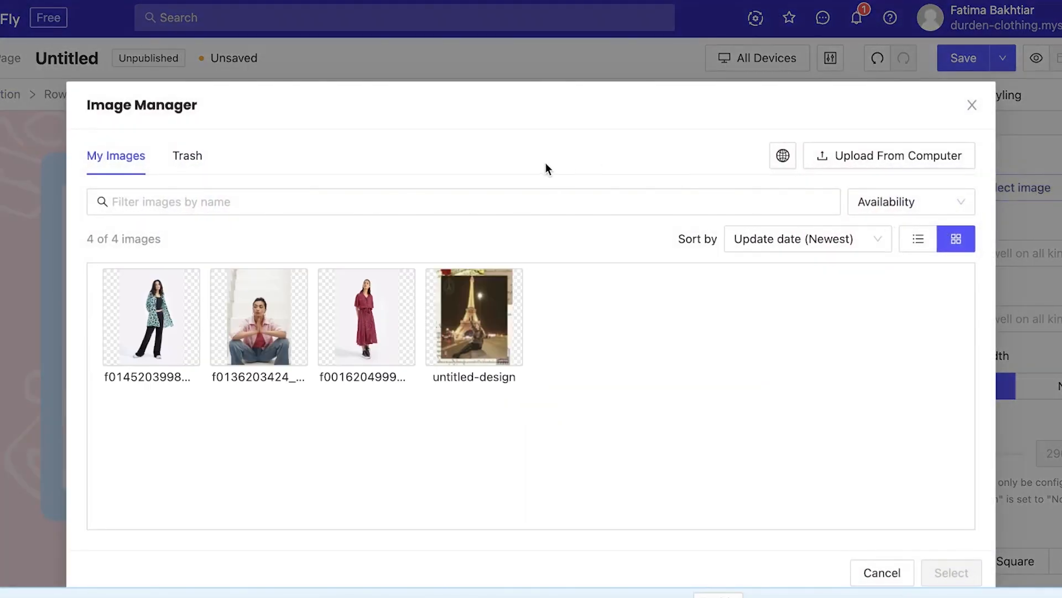
{"action": "left_click", "coordinate": [366, 316]}
{"action": "left_click", "coordinate": [931, 565]}
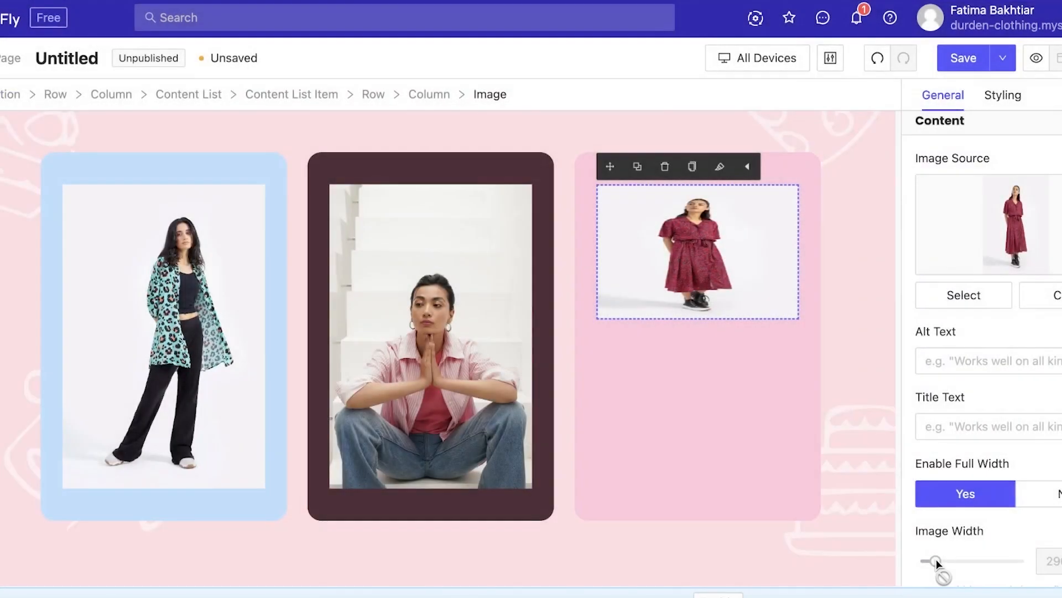
Try an items spacing of 0 px on the three-card content list, and return it to 30 px.
{"action": "left_click", "coordinate": [793, 369]}
{"action": "scroll", "coordinate": [860, 318], "scroll_direction": "up", "scroll_amount": 1}
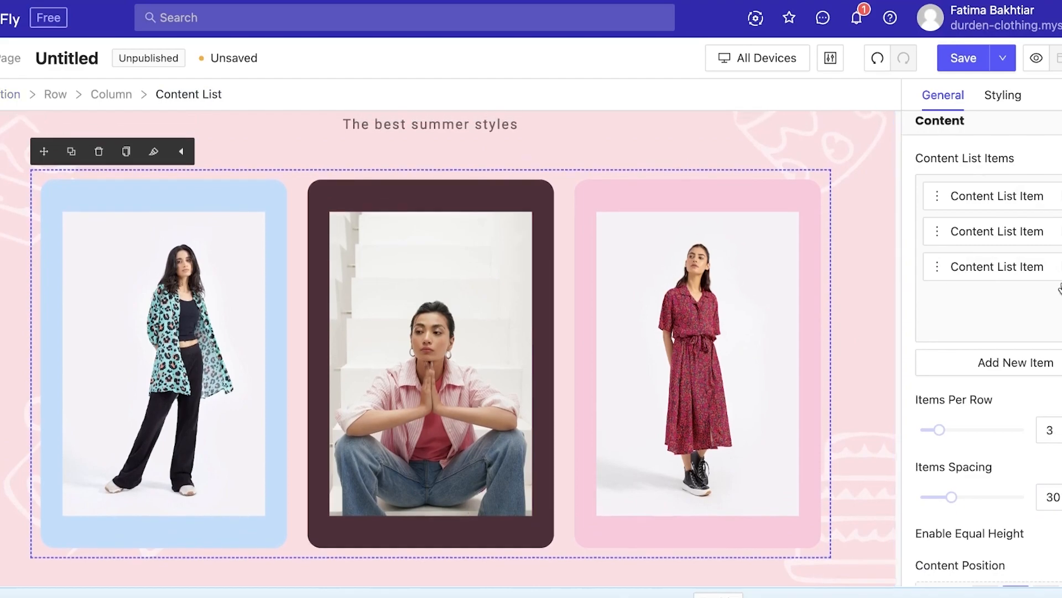
{"action": "scroll", "coordinate": [740, 313], "scroll_direction": "down", "scroll_amount": 3}
{"action": "scroll", "coordinate": [738, 309], "scroll_direction": "down", "scroll_amount": 2}
{"action": "scroll", "coordinate": [822, 243], "scroll_direction": "up", "scroll_amount": 3}
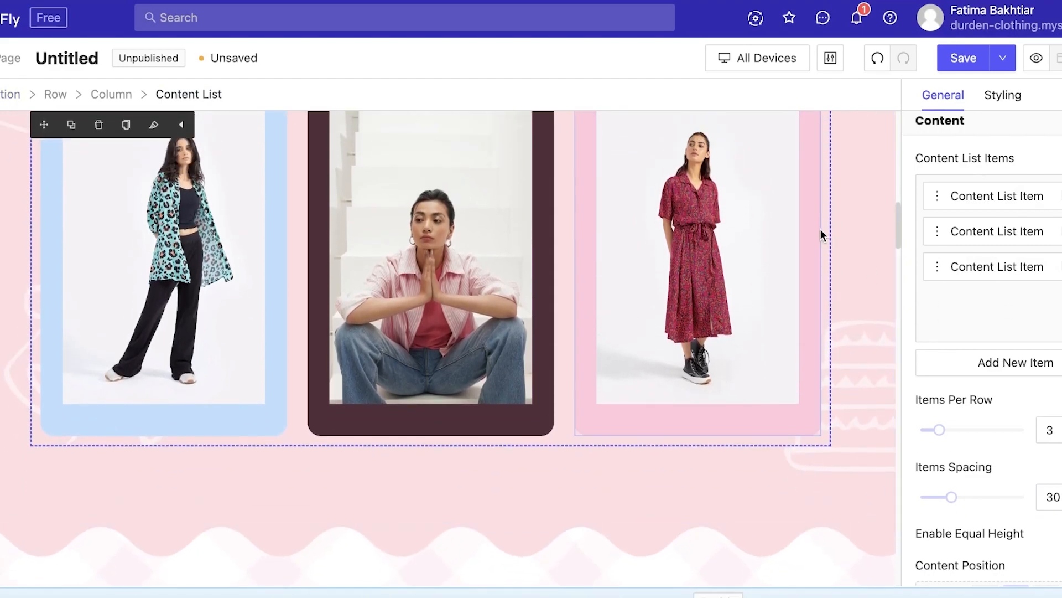
{"action": "mouse_move", "coordinate": [951, 438]}
{"action": "left_mouse_down"}
{"action": "mouse_move", "coordinate": [959, 432]}
{"action": "mouse_move", "coordinate": [948, 432]}
{"action": "left_mouse_up"}
{"action": "left_click_drag", "start_coordinate": [878, 431], "coordinate": [870, 431]}
{"action": "left_click_drag", "start_coordinate": [882, 497], "coordinate": [782, 495]}
{"action": "scroll", "coordinate": [782, 496], "scroll_direction": "up", "scroll_amount": 3}
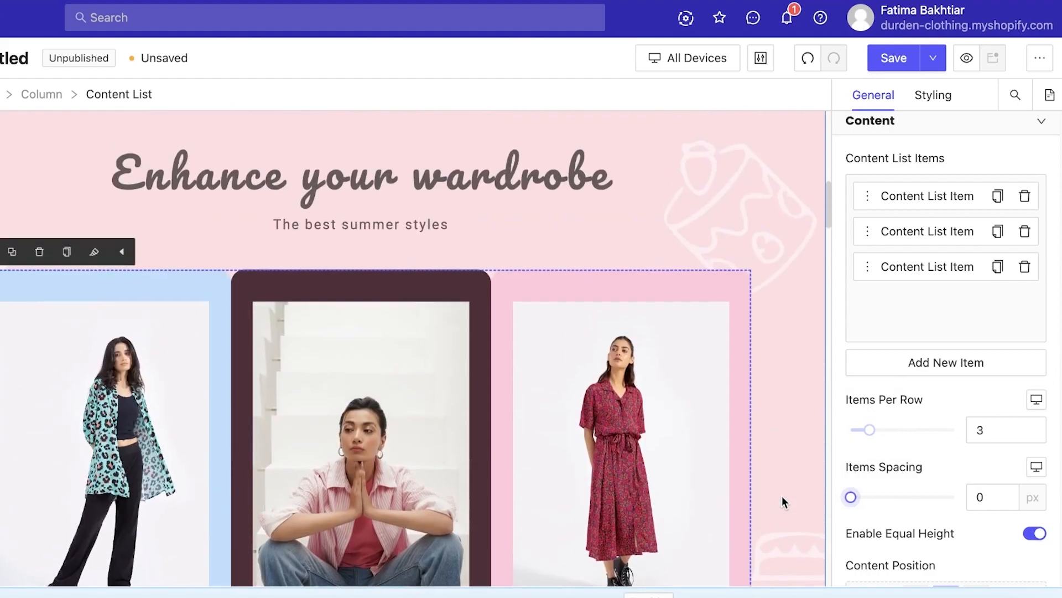
{"action": "scroll", "coordinate": [790, 415], "scroll_direction": "down", "scroll_amount": 1}
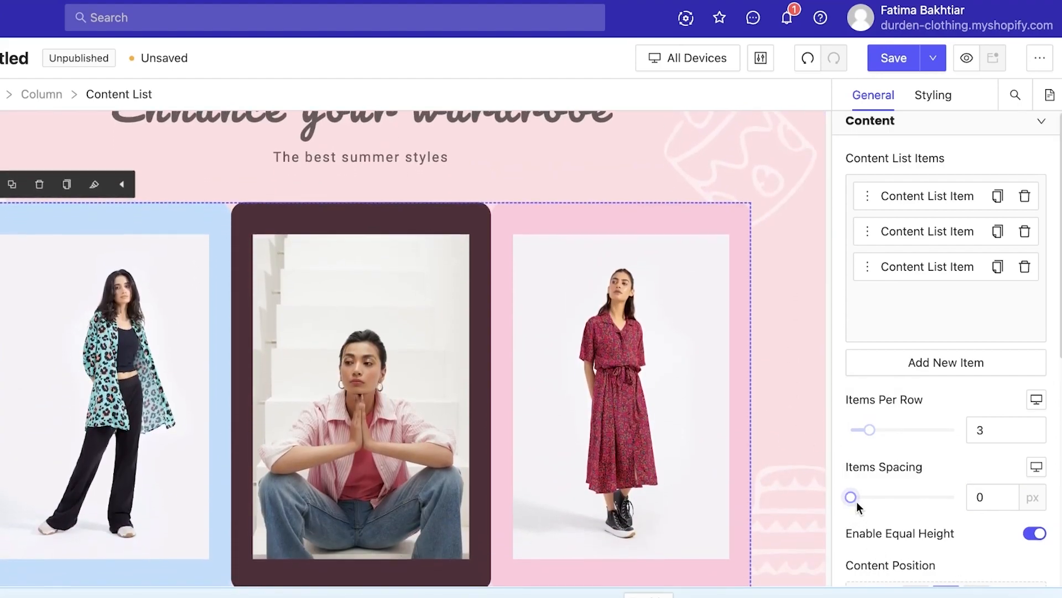
{"action": "left_click_drag", "start_coordinate": [851, 497], "coordinate": [882, 497]}
{"action": "scroll", "coordinate": [762, 406], "scroll_direction": "down", "scroll_amount": 2}
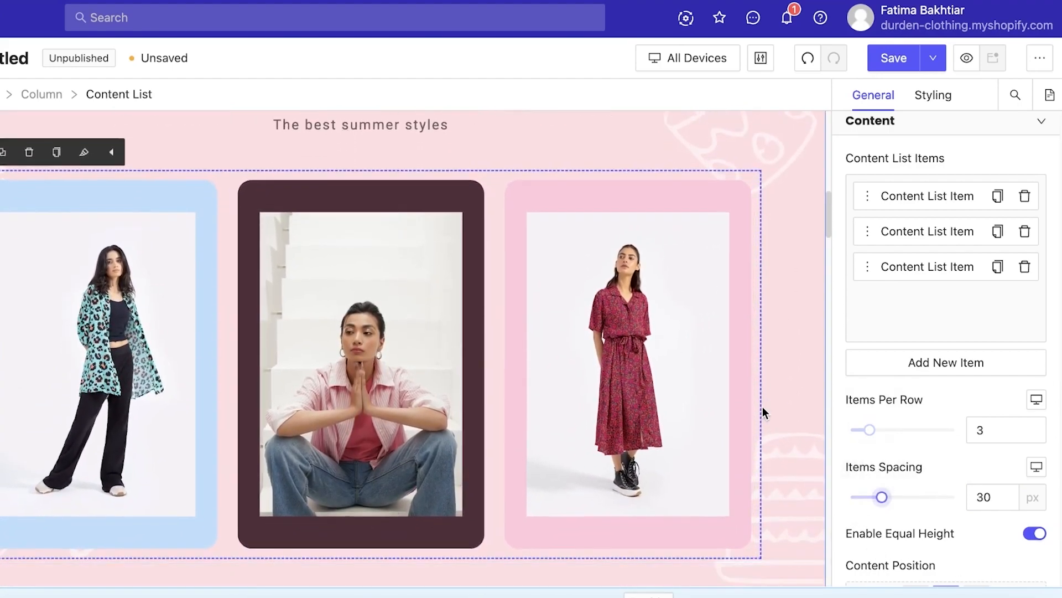
Delete the "Build your own gift set" section with the donut box picture.
{"action": "scroll", "coordinate": [841, 443], "scroll_direction": "down", "scroll_amount": 1}
{"action": "scroll", "coordinate": [493, 448], "scroll_direction": "down", "scroll_amount": 10}
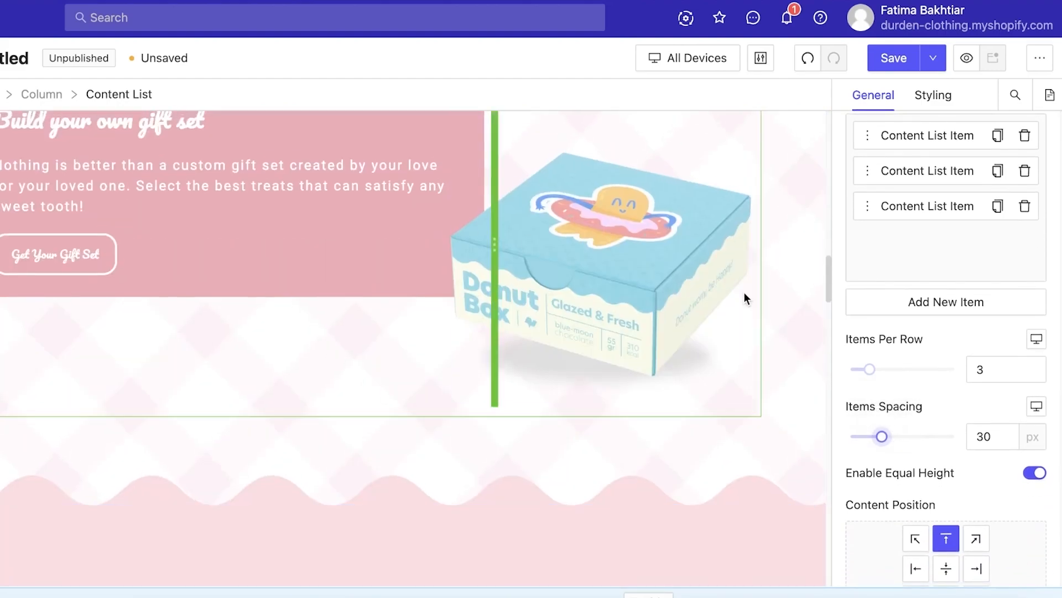
{"action": "scroll", "coordinate": [758, 289], "scroll_direction": "up", "scroll_amount": 4}
{"action": "left_click", "coordinate": [759, 289]}
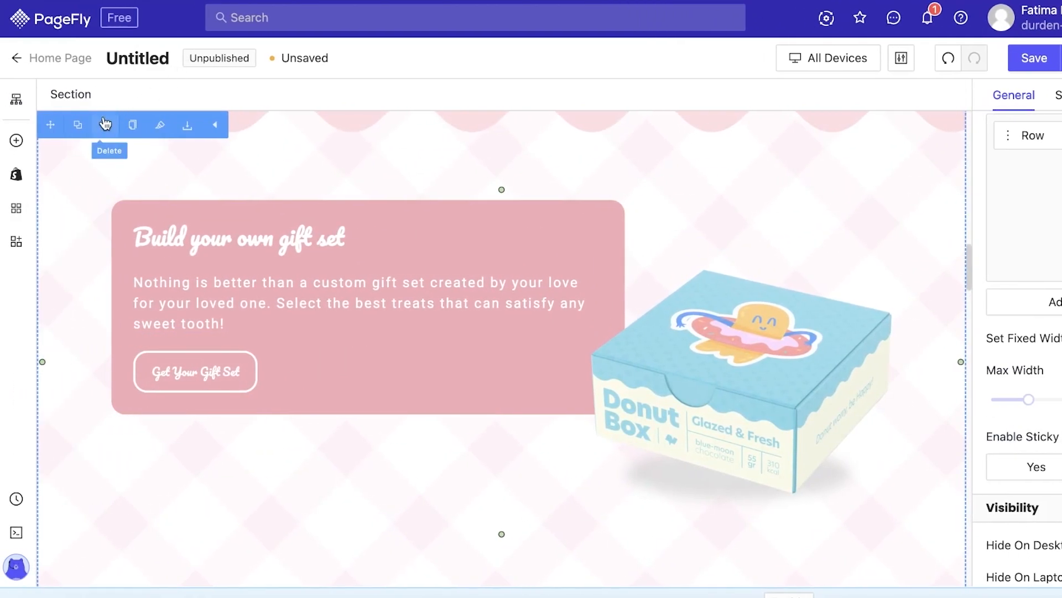
{"action": "left_click", "coordinate": [105, 129]}
Clear the source video of the HTML Video element below the "Created with love and skills" heading.
{"action": "scroll", "coordinate": [311, 289], "scroll_direction": "down", "scroll_amount": 8}
{"action": "scroll", "coordinate": [598, 308], "scroll_direction": "up", "scroll_amount": 5}
{"action": "scroll", "coordinate": [542, 330], "scroll_direction": "down", "scroll_amount": 3}
{"action": "scroll", "coordinate": [542, 330], "scroll_direction": "down", "scroll_amount": 5}
{"action": "left_click", "coordinate": [505, 310]}
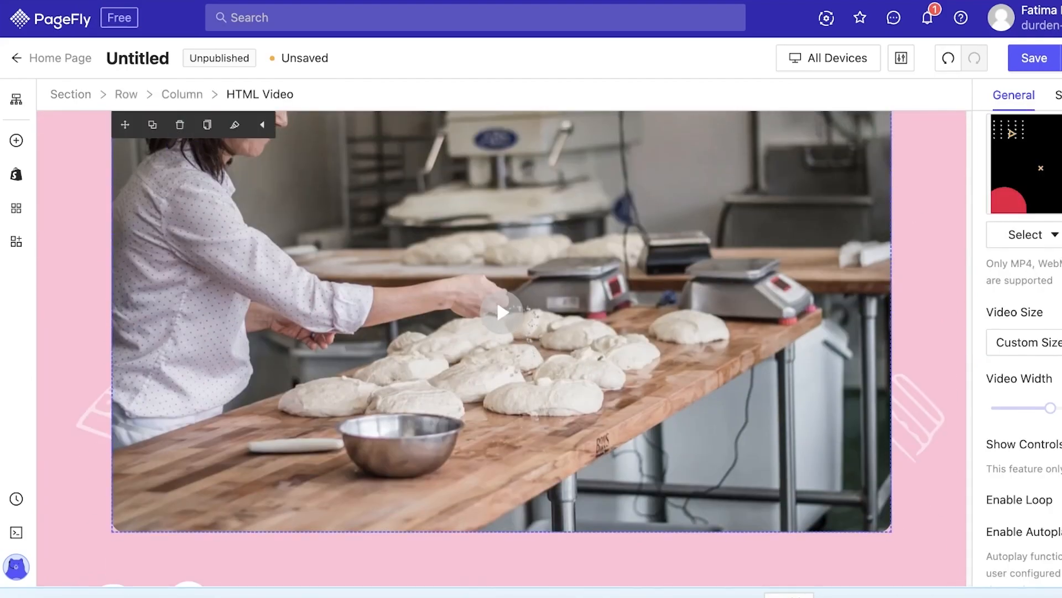
{"action": "left_click", "coordinate": [1061, 234]}
{"action": "scroll", "coordinate": [595, 361], "scroll_direction": "up", "scroll_amount": 3}
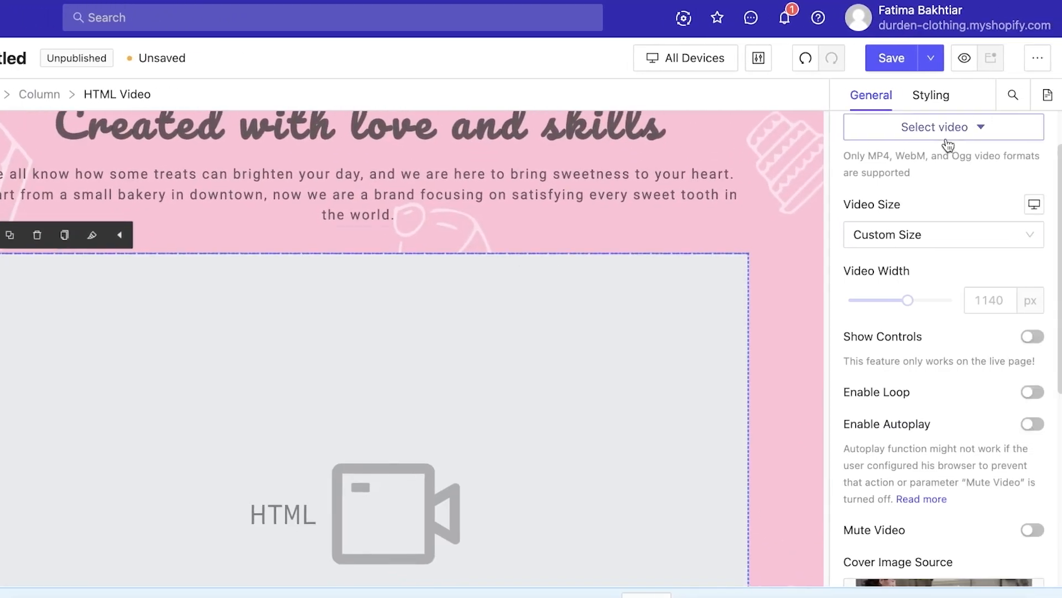
{"action": "left_click", "coordinate": [939, 130]}
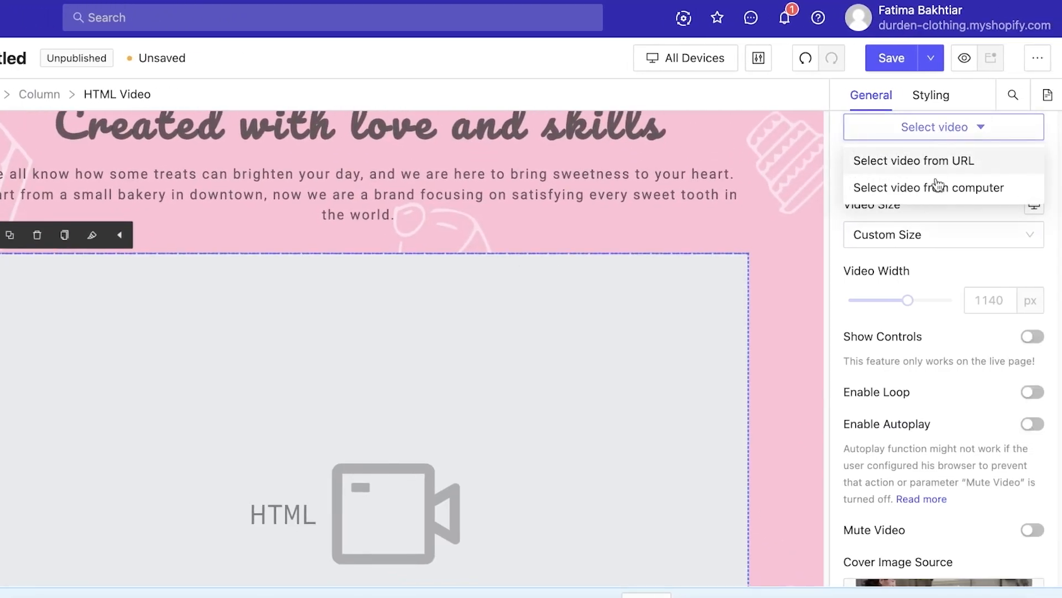
{"action": "left_click", "coordinate": [935, 165]}
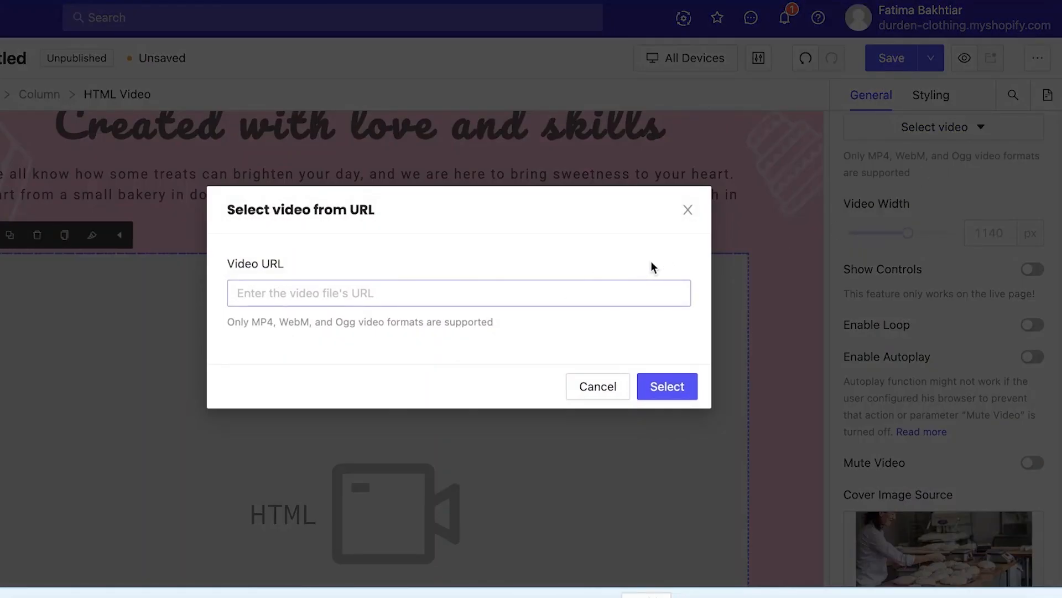
{"action": "left_click", "coordinate": [688, 209]}
{"action": "left_click", "coordinate": [913, 133]}
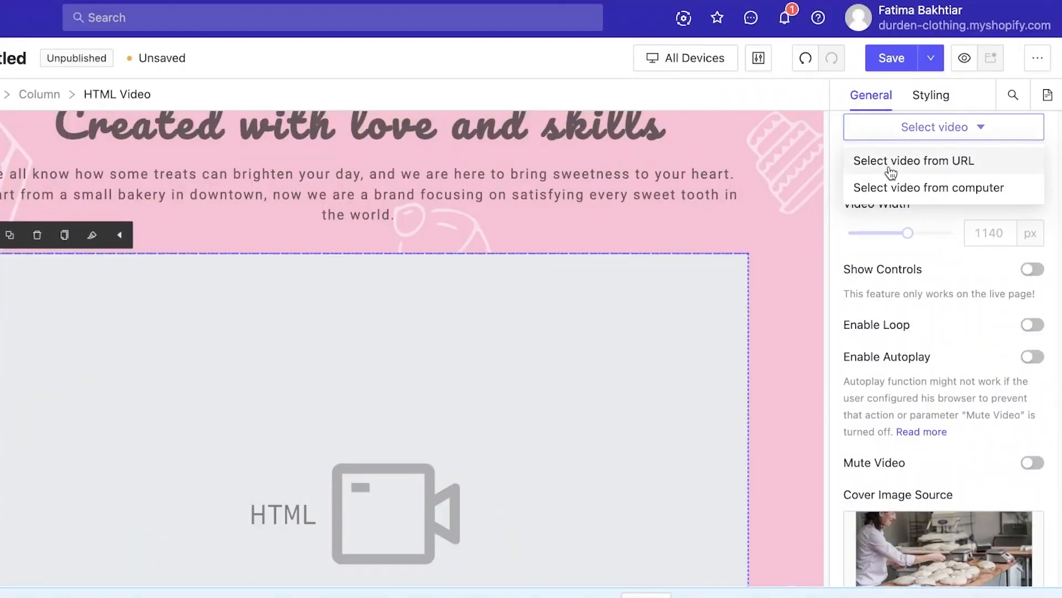
Delete the whole "Created with love and skills" section with its video element.
{"action": "left_click", "coordinate": [771, 234]}
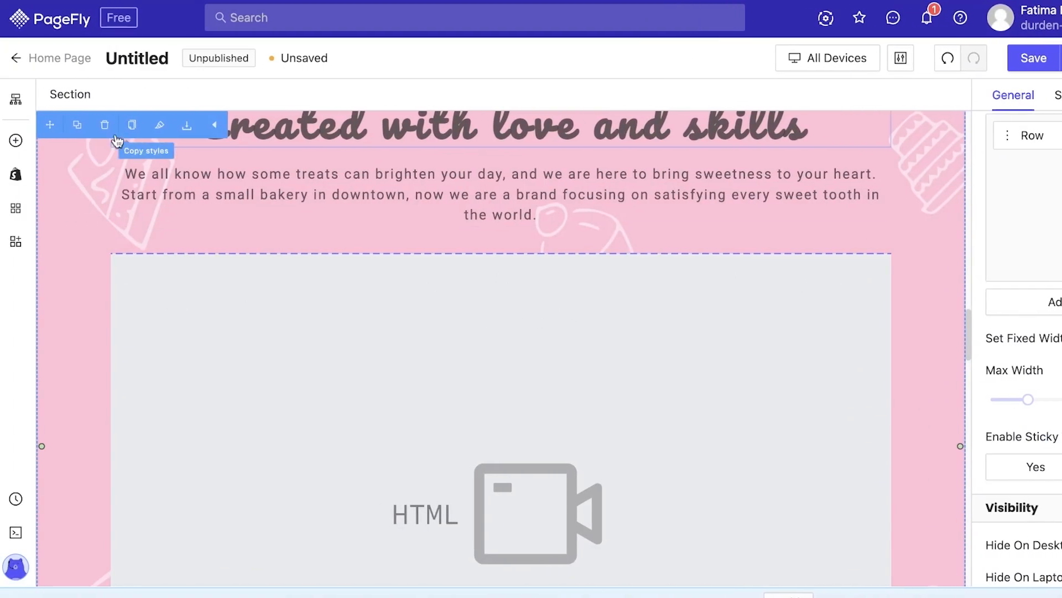
{"action": "left_click", "coordinate": [106, 129]}
Review the remaining sections down to the footer and browse the pre-made FAQs sections without adding one.
{"action": "scroll", "coordinate": [642, 329], "scroll_direction": "down", "scroll_amount": 10}
{"action": "scroll", "coordinate": [642, 329], "scroll_direction": "down", "scroll_amount": 15}
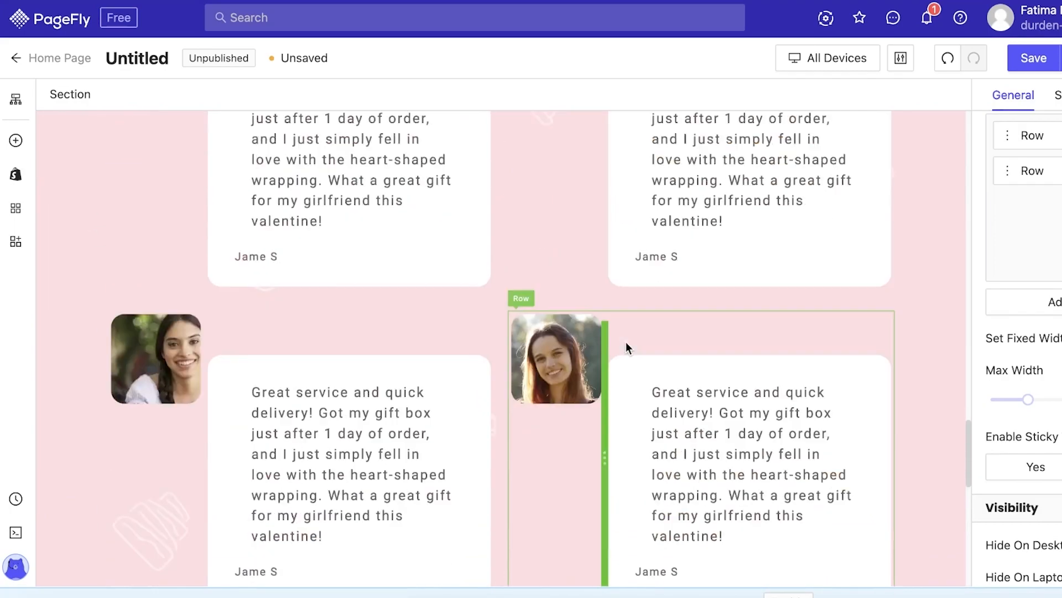
{"action": "scroll", "coordinate": [653, 293], "scroll_direction": "up", "scroll_amount": 10}
{"action": "scroll", "coordinate": [664, 309], "scroll_direction": "down", "scroll_amount": 15}
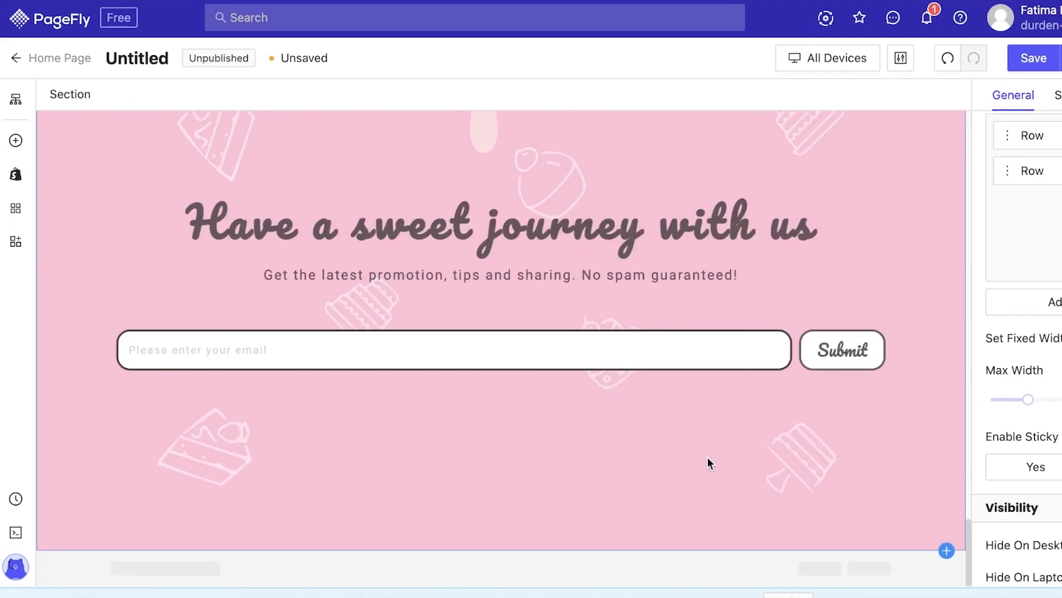
{"action": "left_click", "coordinate": [861, 572]}
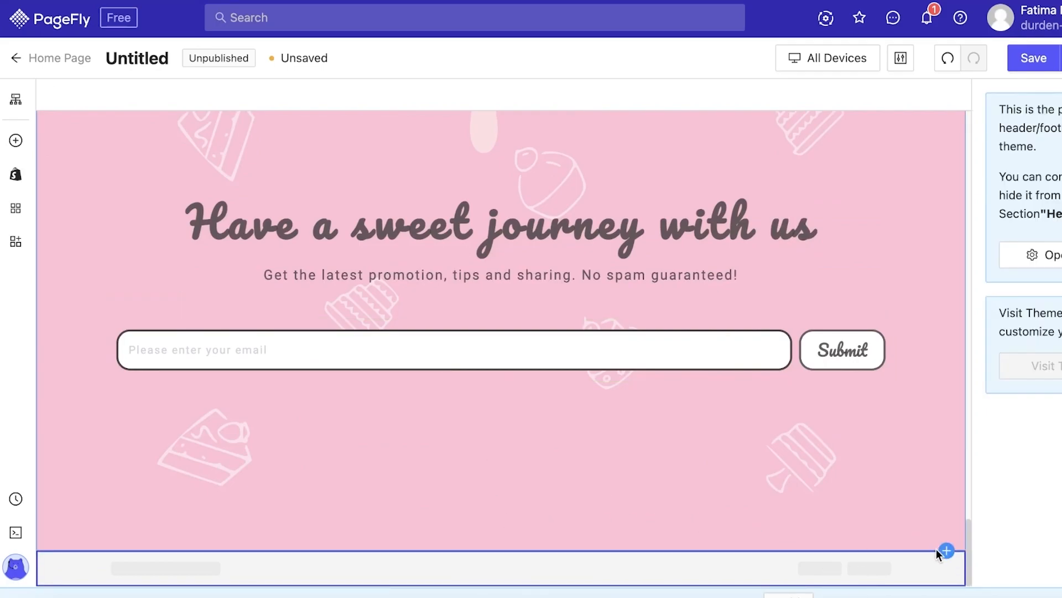
{"action": "left_click", "coordinate": [946, 550]}
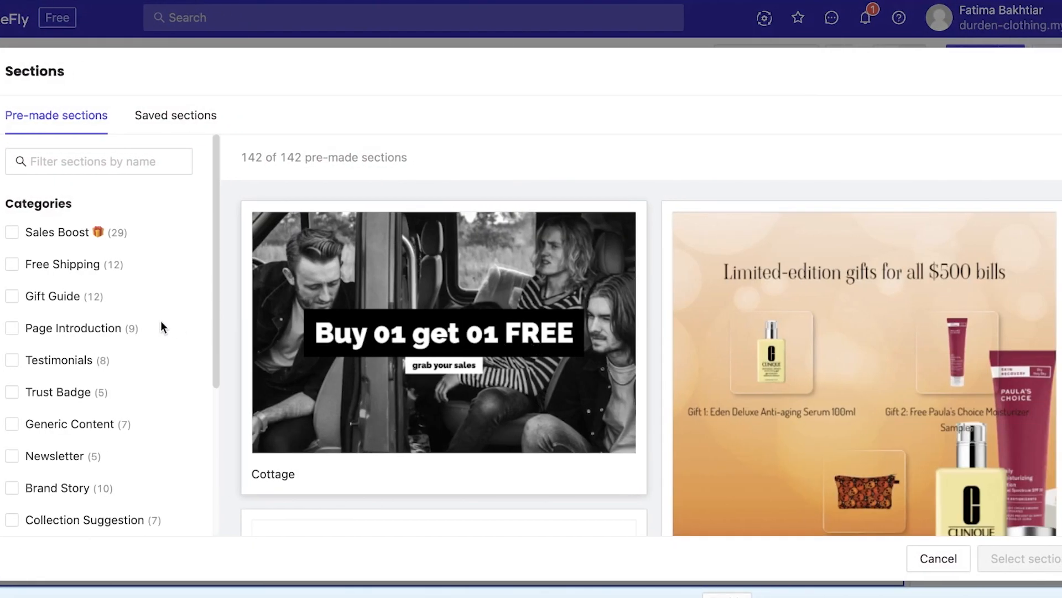
{"action": "scroll", "coordinate": [175, 330], "scroll_direction": "down", "scroll_amount": 5}
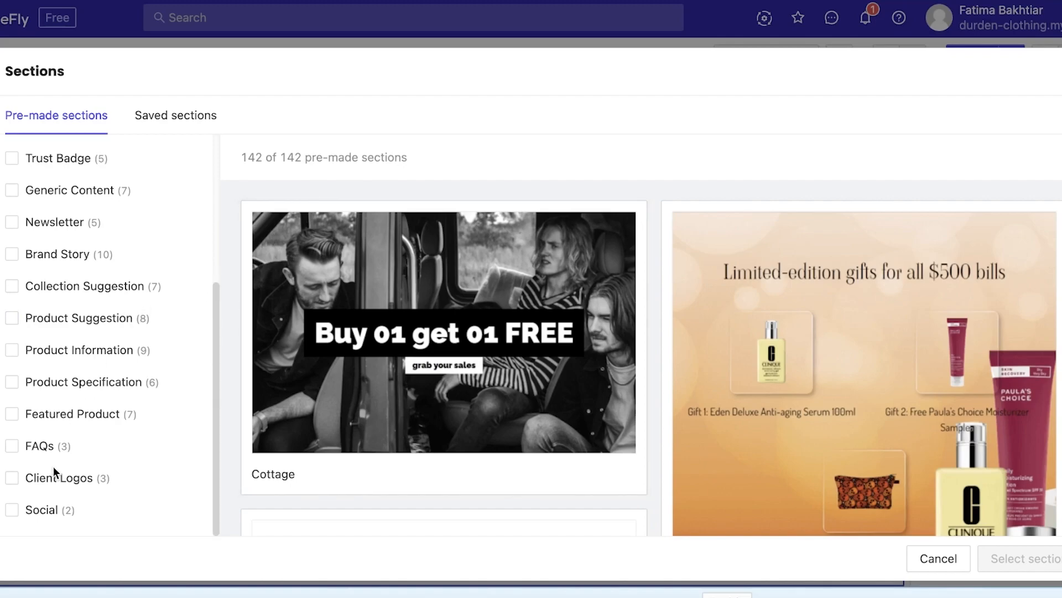
{"action": "left_click", "coordinate": [46, 450]}
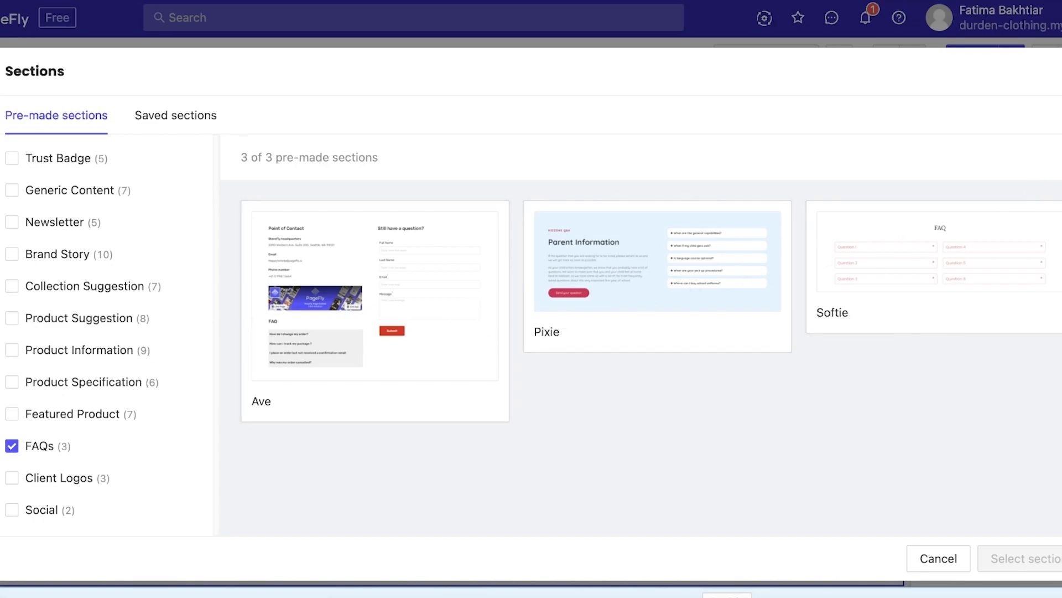
{"action": "left_click", "coordinate": [1061, 71]}
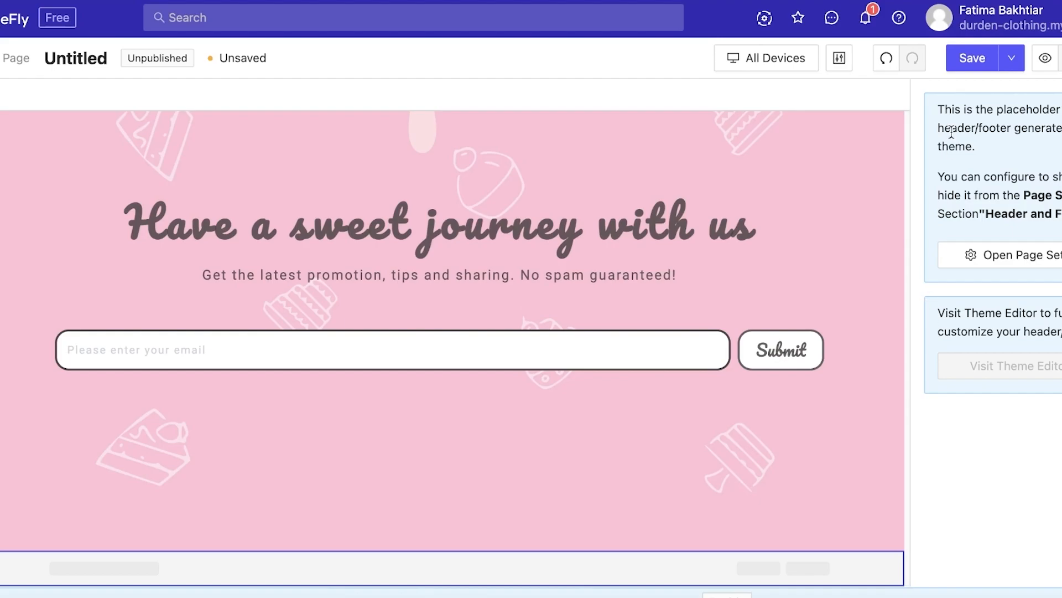
Save the page under the title "Home Page".
{"action": "left_click", "coordinate": [972, 58]}
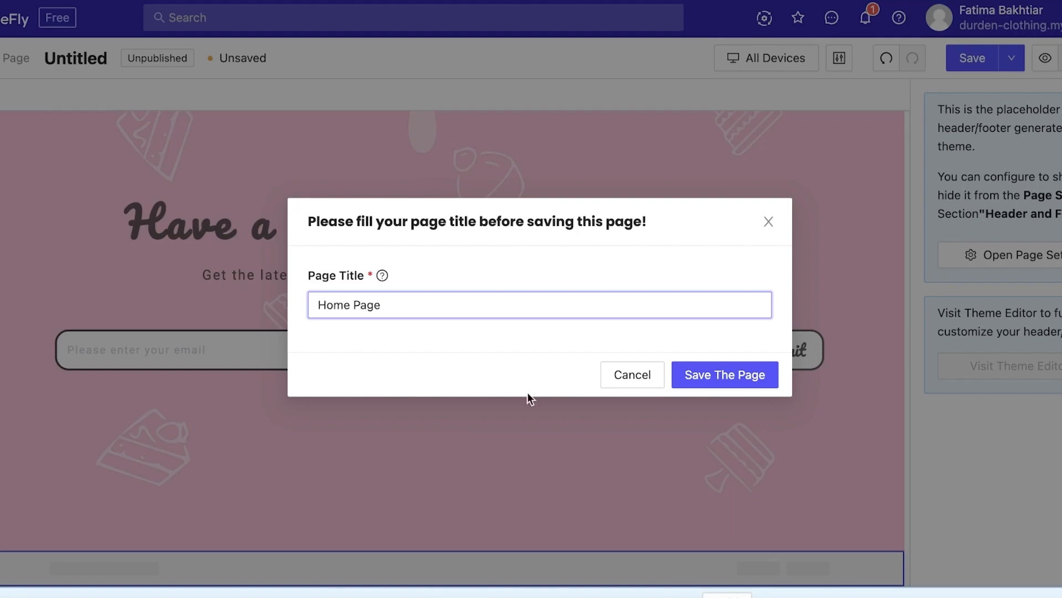
{"action": "left_click", "coordinate": [768, 380]}
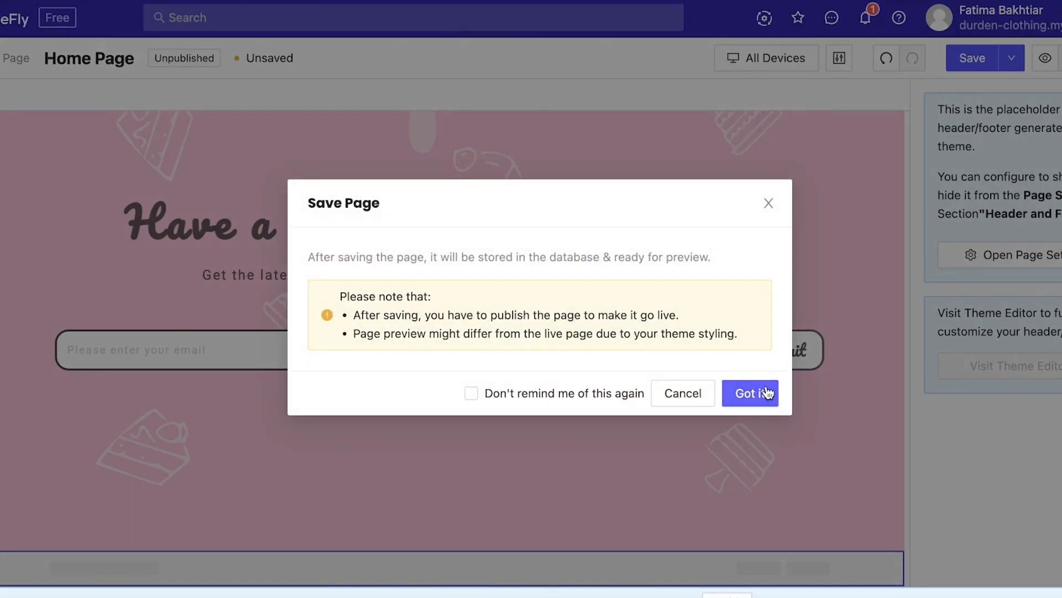
{"action": "left_click", "coordinate": [765, 394]}
{"action": "left_click", "coordinate": [752, 392]}
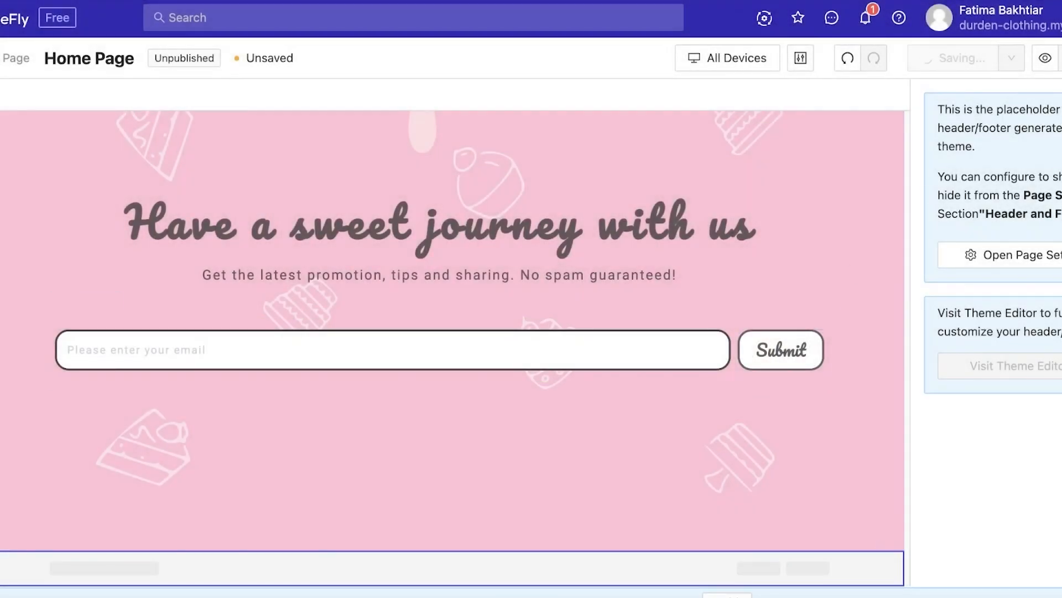
Preview the home page over its full length, and dismiss the Auto Save offer in the editor.
{"action": "left_click", "coordinate": [1054, 58]}
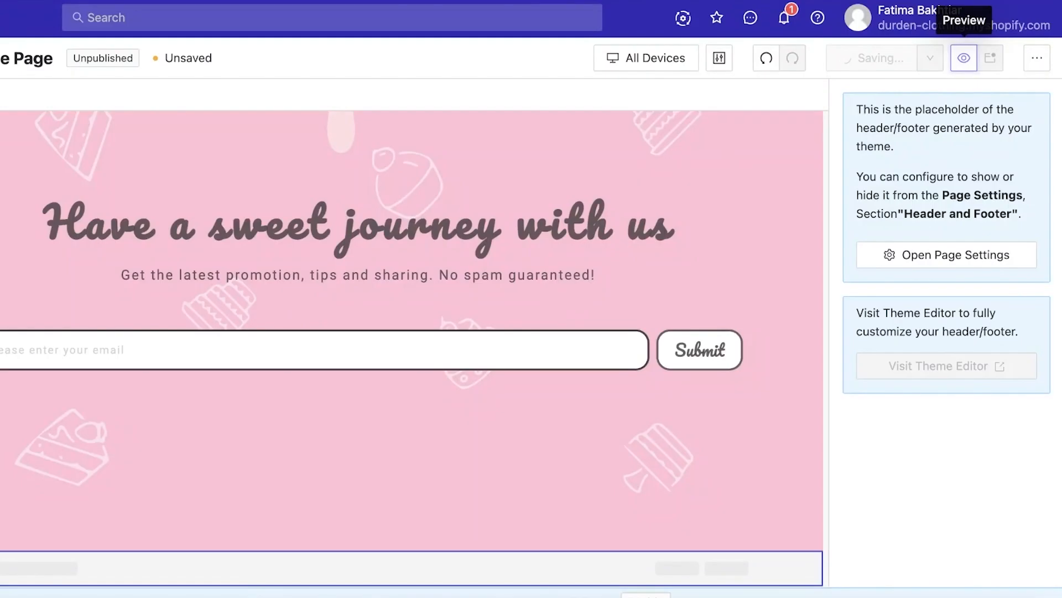
{"action": "scroll", "coordinate": [623, 40], "scroll_direction": "down", "scroll_amount": 10}
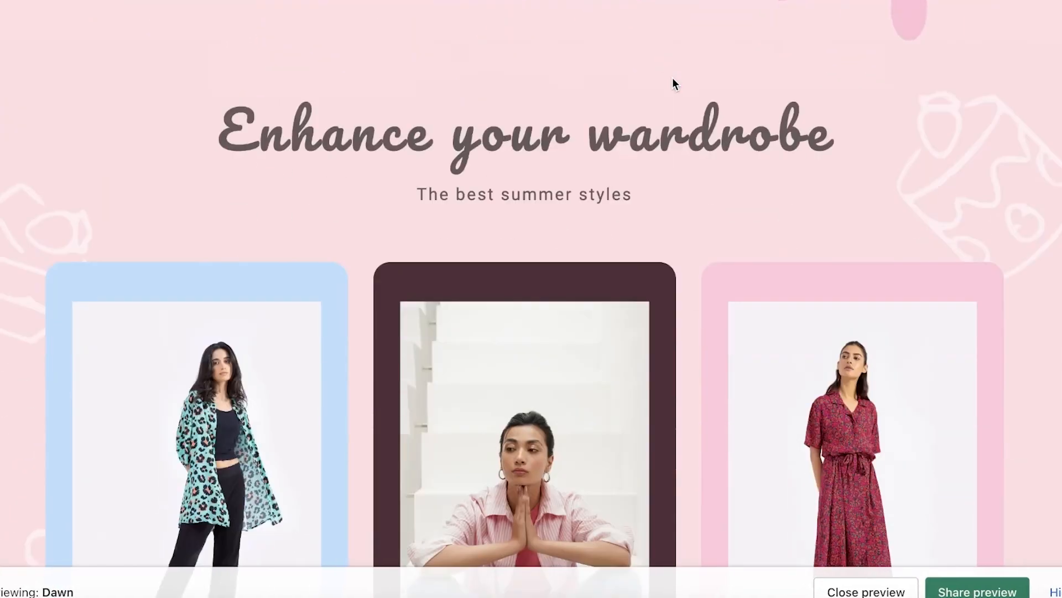
{"action": "scroll", "coordinate": [674, 83], "scroll_direction": "down", "scroll_amount": 15}
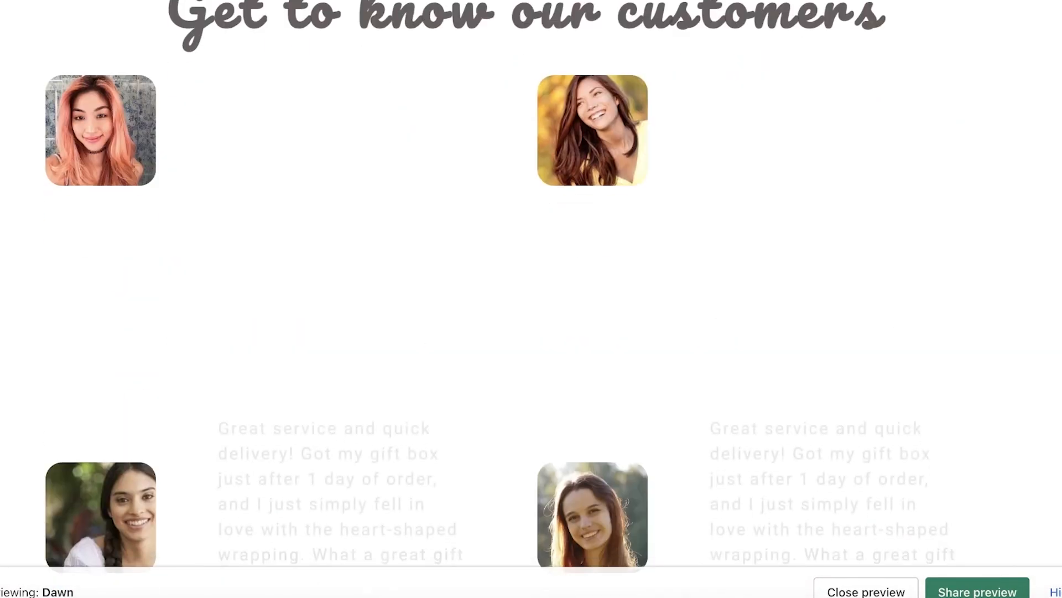
{"action": "scroll", "coordinate": [531, 299], "scroll_direction": "down", "scroll_amount": 10}
{"action": "scroll", "coordinate": [531, 299], "scroll_direction": "up", "scroll_amount": 20}
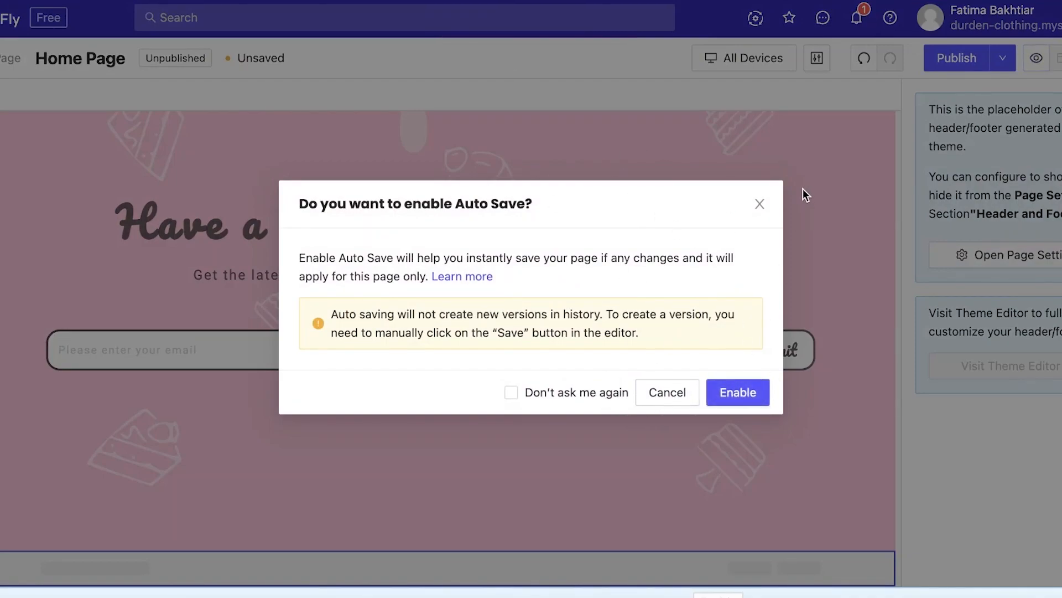
{"action": "left_click", "coordinate": [760, 204]}
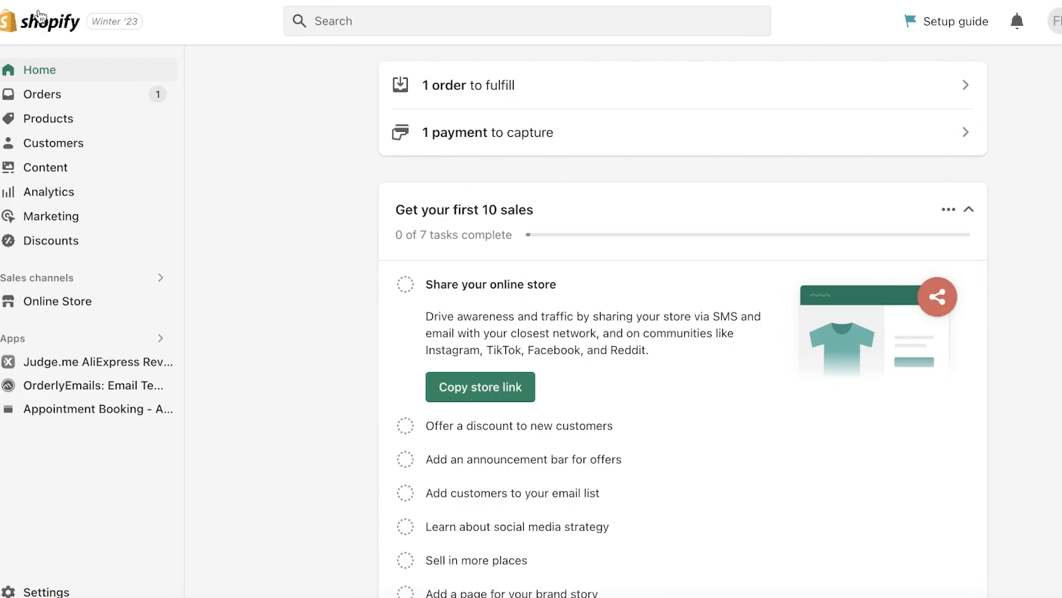
Check the themes and pages of the online store in the Shopify admin, and view the storefront.
{"action": "left_click", "coordinate": [74, 299]}
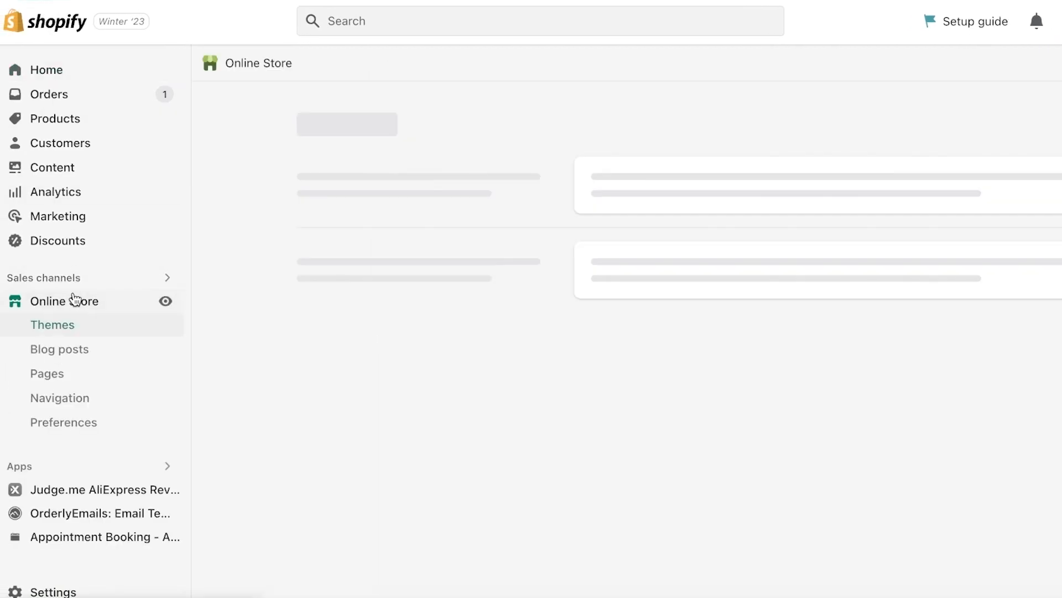
{"action": "scroll", "coordinate": [427, 185], "scroll_direction": "down", "scroll_amount": 4}
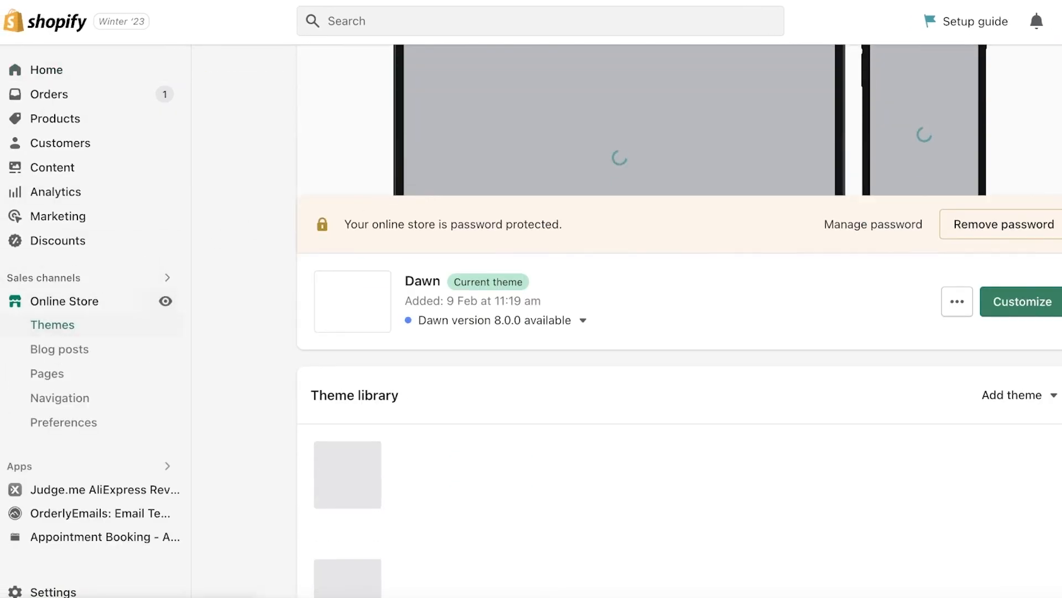
{"action": "left_click", "coordinate": [41, 372]}
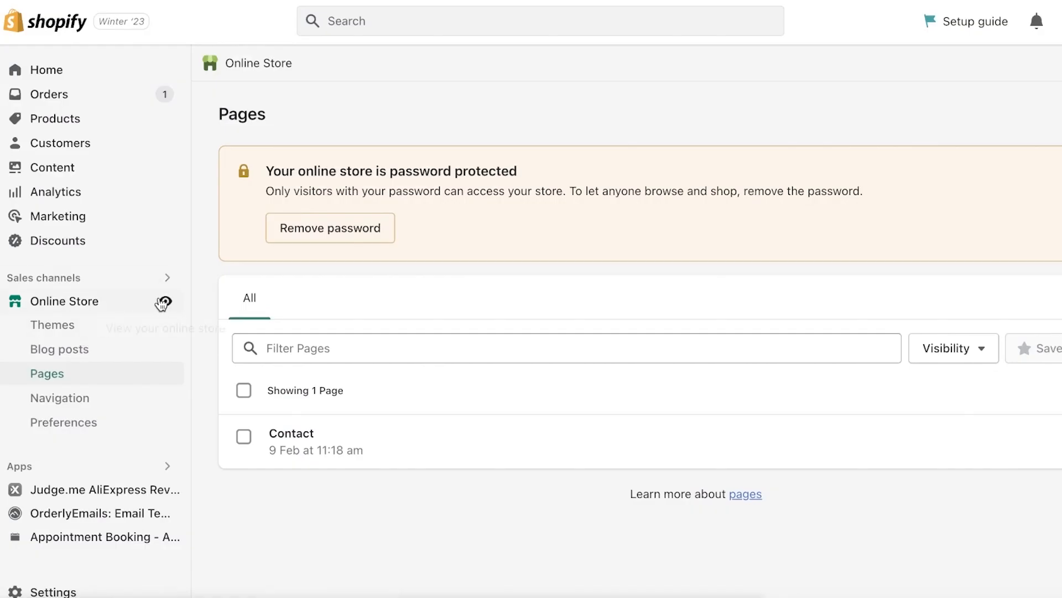
{"action": "left_click", "coordinate": [164, 302]}
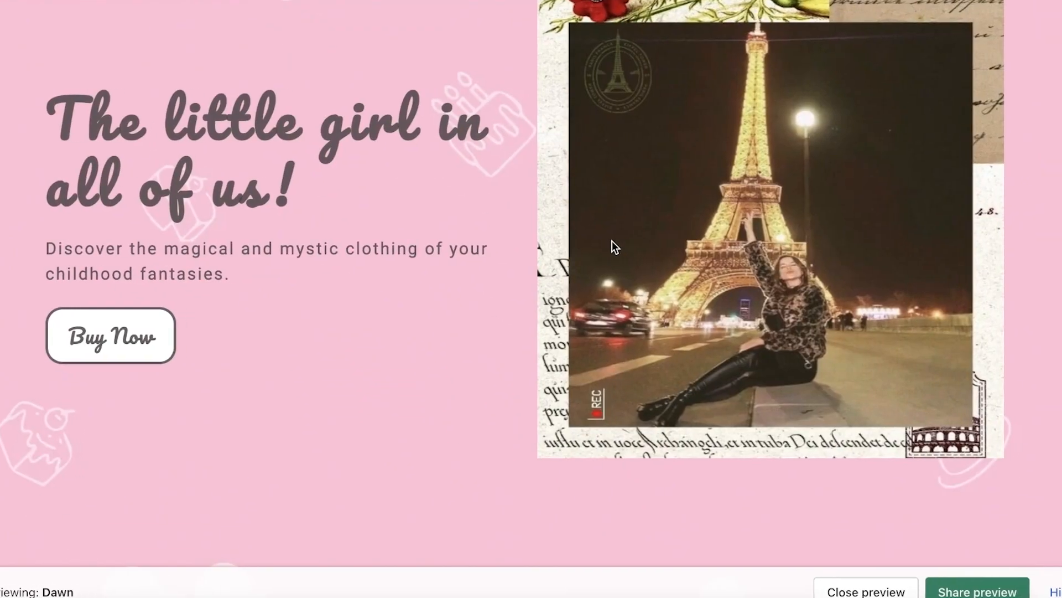
{"action": "scroll", "coordinate": [968, 519], "scroll_direction": "up", "scroll_amount": 5}
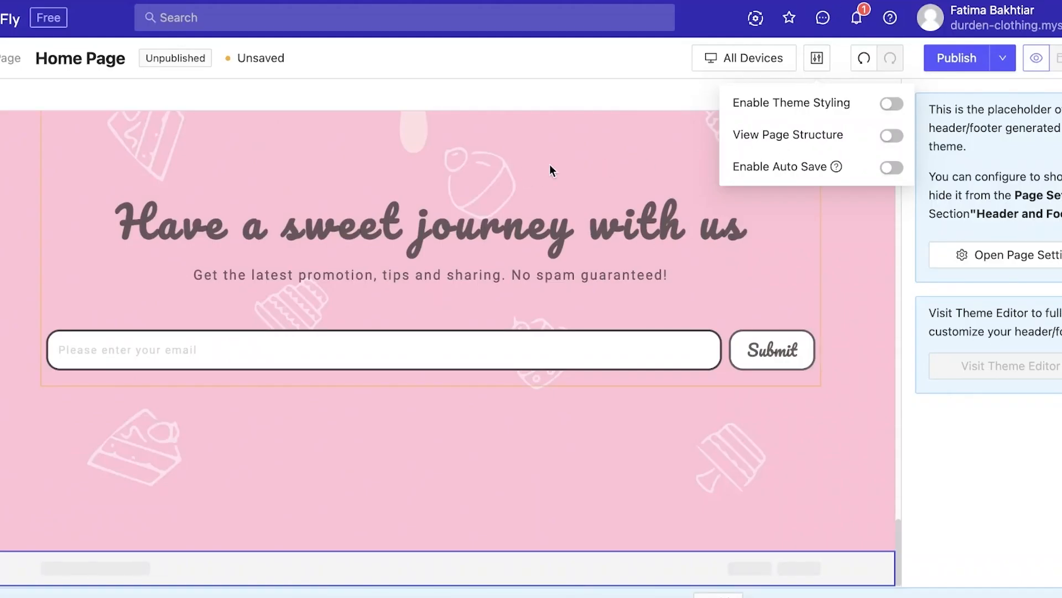
Try to publish the page titled "Home Page" as the store's homepage from the PageFly editor.
{"action": "left_click", "coordinate": [956, 58]}
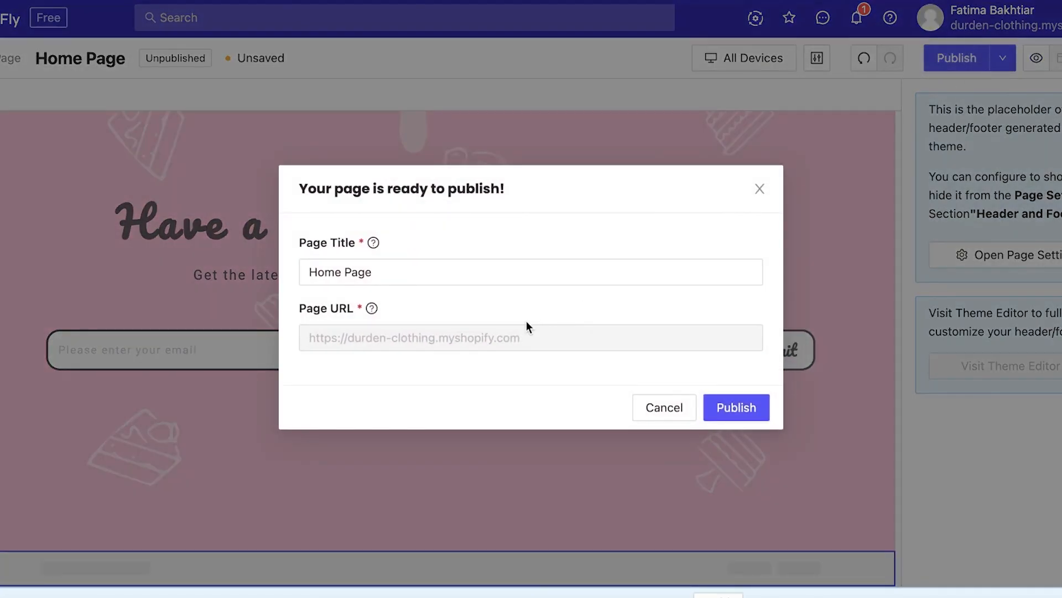
{"action": "left_click", "coordinate": [740, 409]}
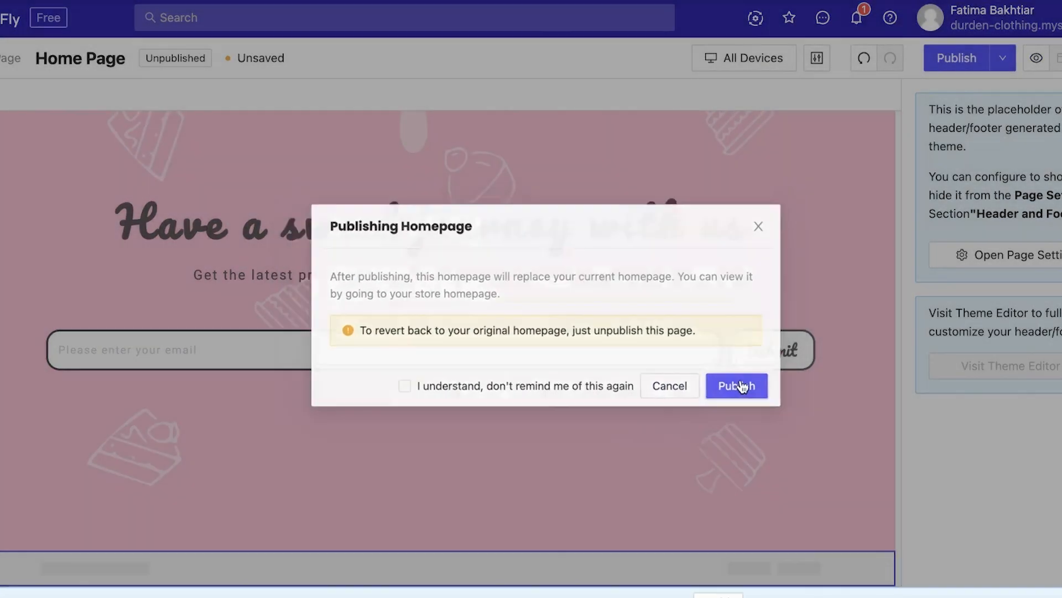
{"action": "left_click", "coordinate": [738, 384]}
{"action": "left_click", "coordinate": [741, 227]}
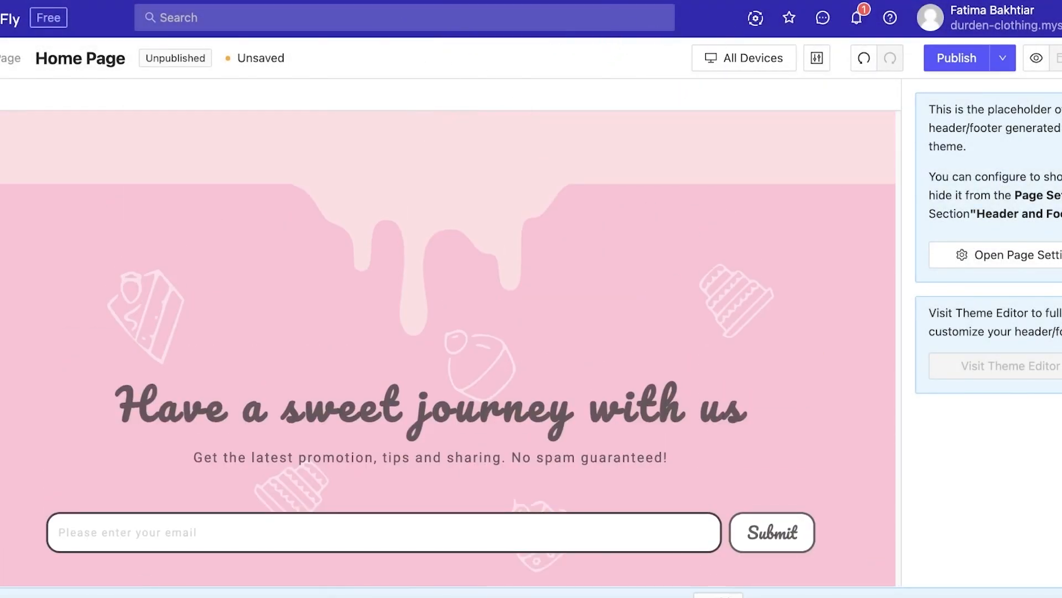
{"action": "left_click", "coordinate": [954, 58]}
{"action": "left_click", "coordinate": [756, 118]}
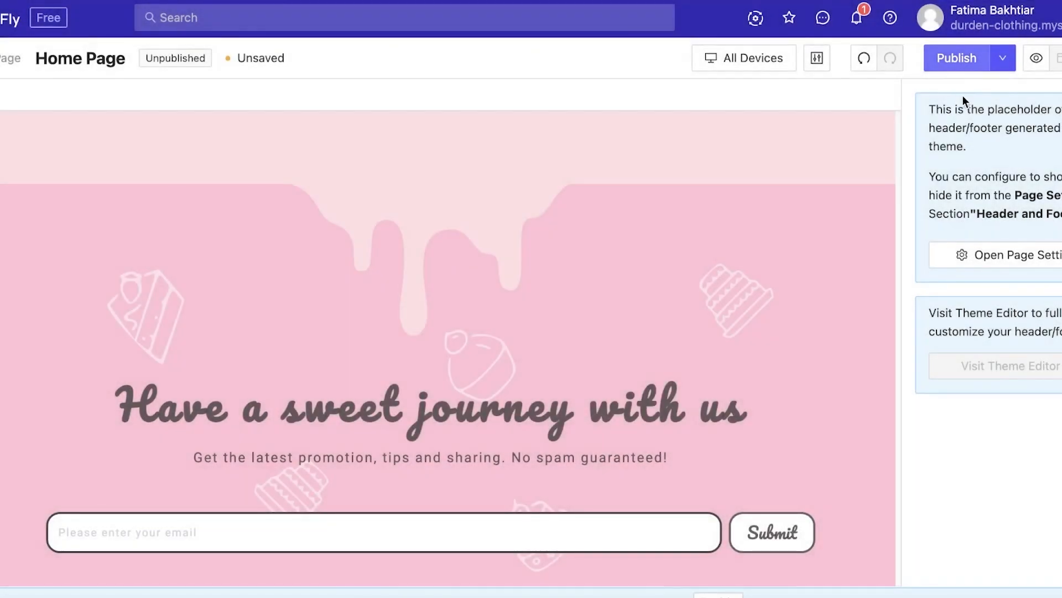
Preview the home page up to its header and hero section, and return to the editor.
{"action": "left_click", "coordinate": [1027, 60]}
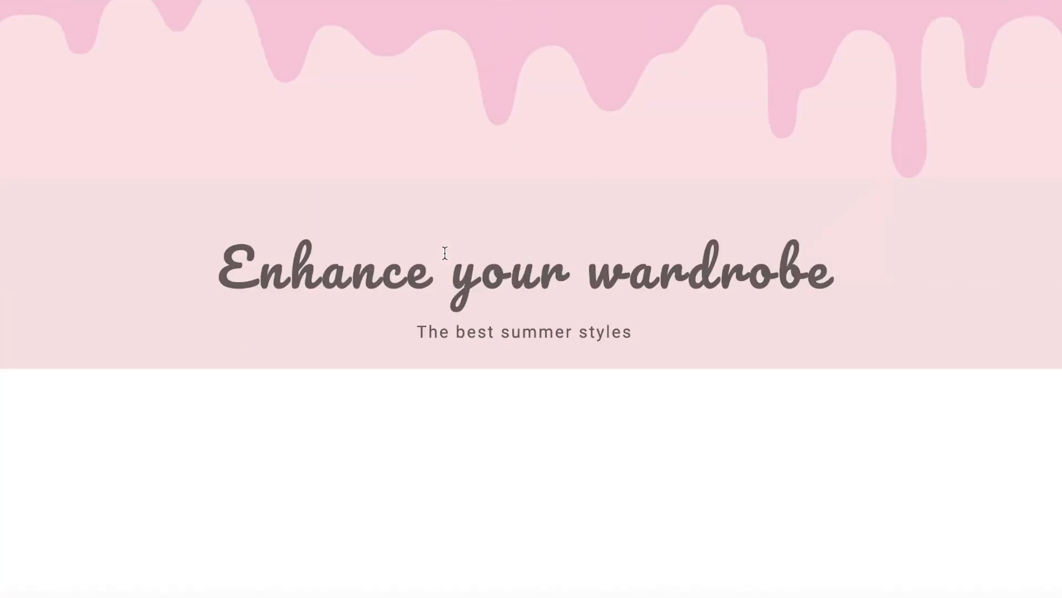
{"action": "scroll", "coordinate": [742, 194], "scroll_direction": "up", "scroll_amount": 5}
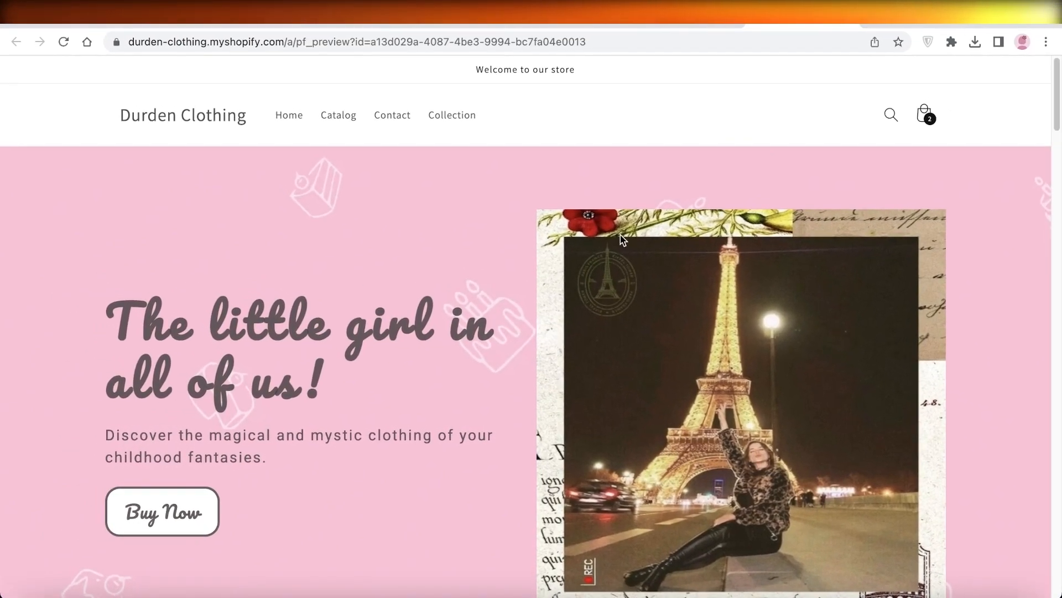
{"action": "left_click", "coordinate": [676, 22]}
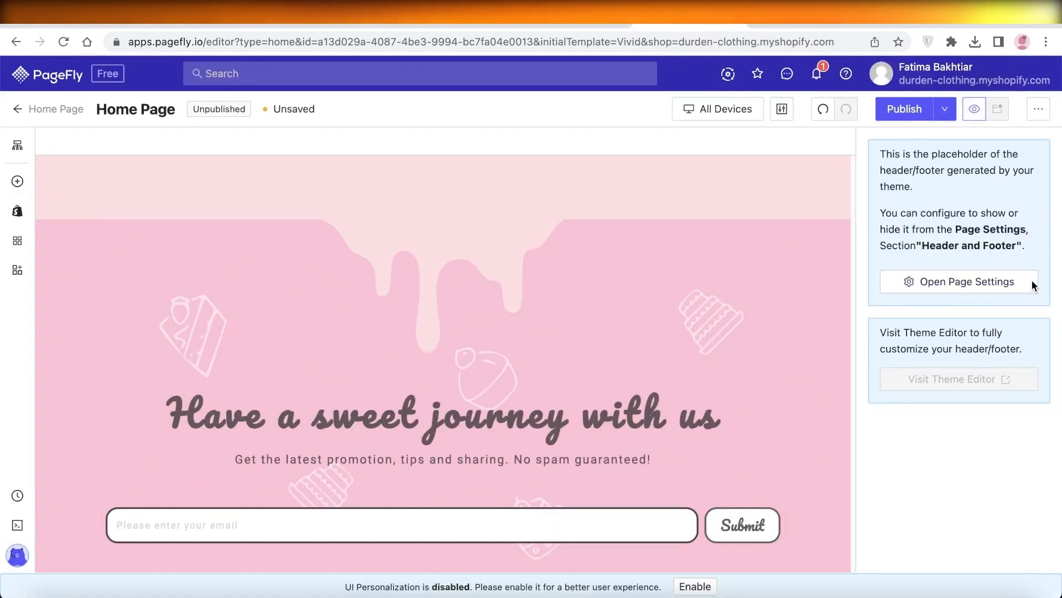
Examine the page type and other general options in the page settings, and leave without saving changes.
{"action": "left_click", "coordinate": [991, 286]}
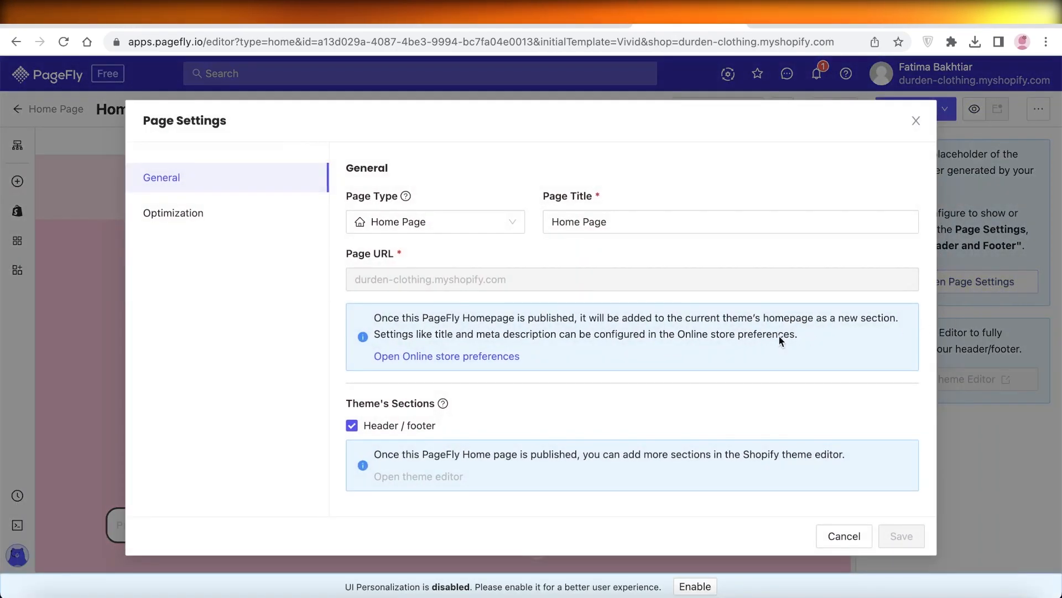
{"action": "left_click", "coordinate": [496, 226]}
{"action": "left_click", "coordinate": [496, 225]}
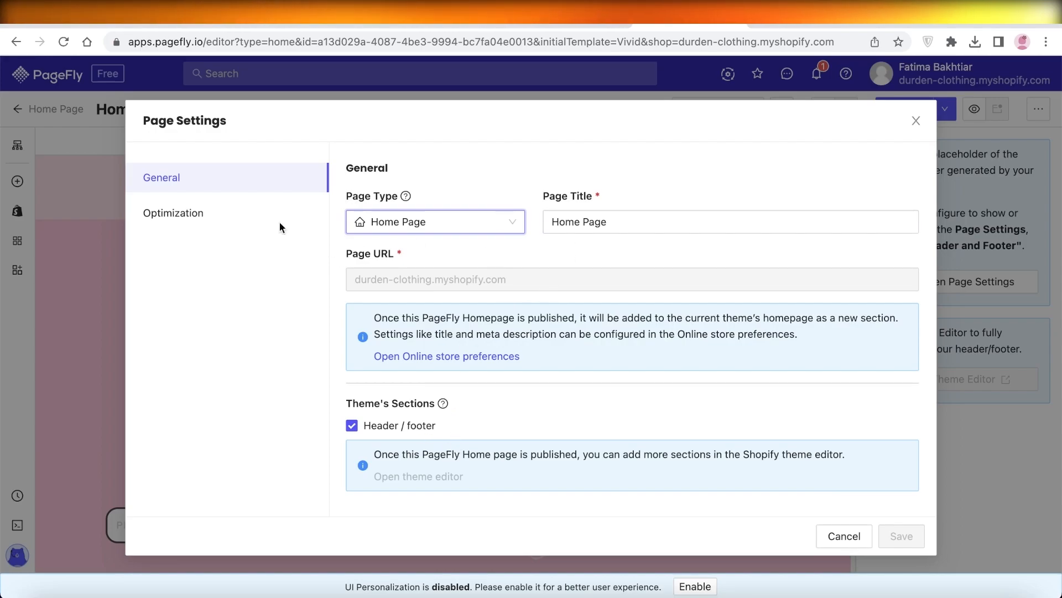
{"action": "left_click", "coordinate": [178, 214]}
{"action": "left_click", "coordinate": [210, 186]}
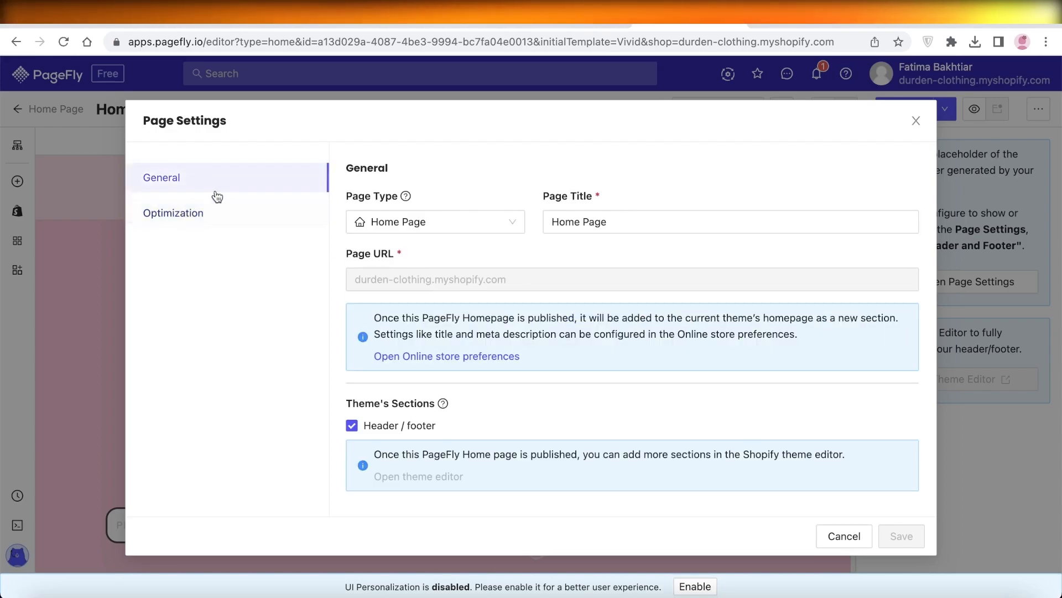
{"action": "left_click", "coordinate": [826, 537]}
Review the home page sections in the editor from the footer up to the hero section.
{"action": "scroll", "coordinate": [719, 442], "scroll_direction": "down", "scroll_amount": 3}
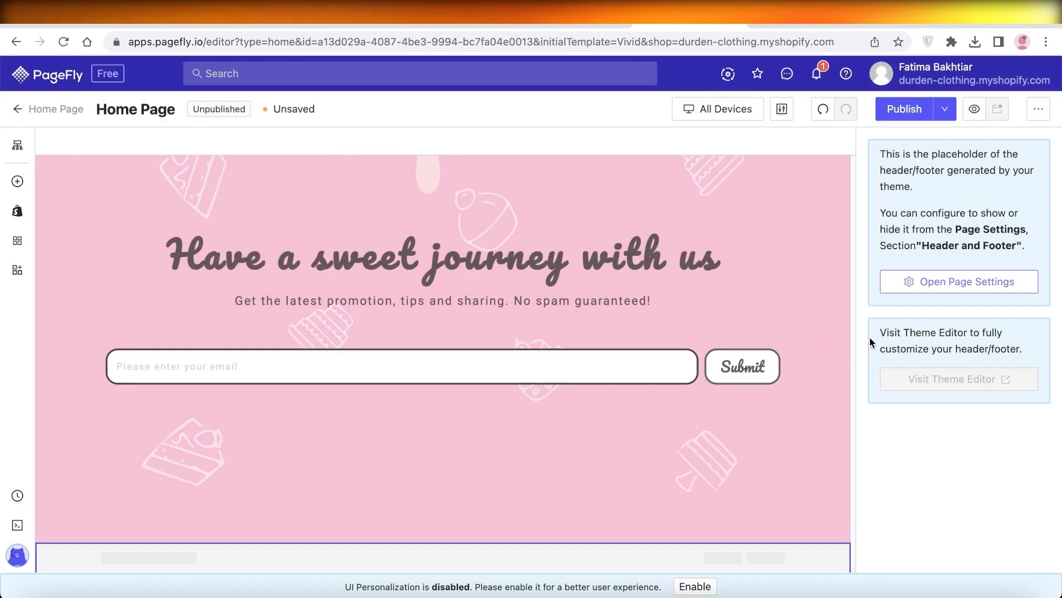
{"action": "scroll", "coordinate": [348, 195], "scroll_direction": "up", "scroll_amount": 6}
{"action": "scroll", "coordinate": [334, 247], "scroll_direction": "up", "scroll_amount": 15}
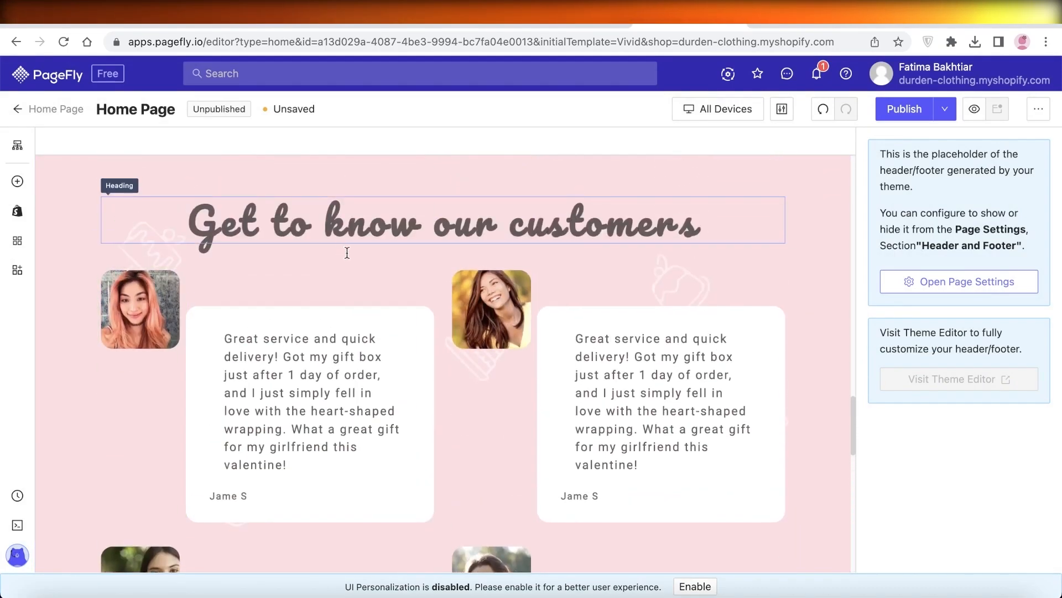
{"action": "scroll", "coordinate": [455, 288], "scroll_direction": "up", "scroll_amount": 10}
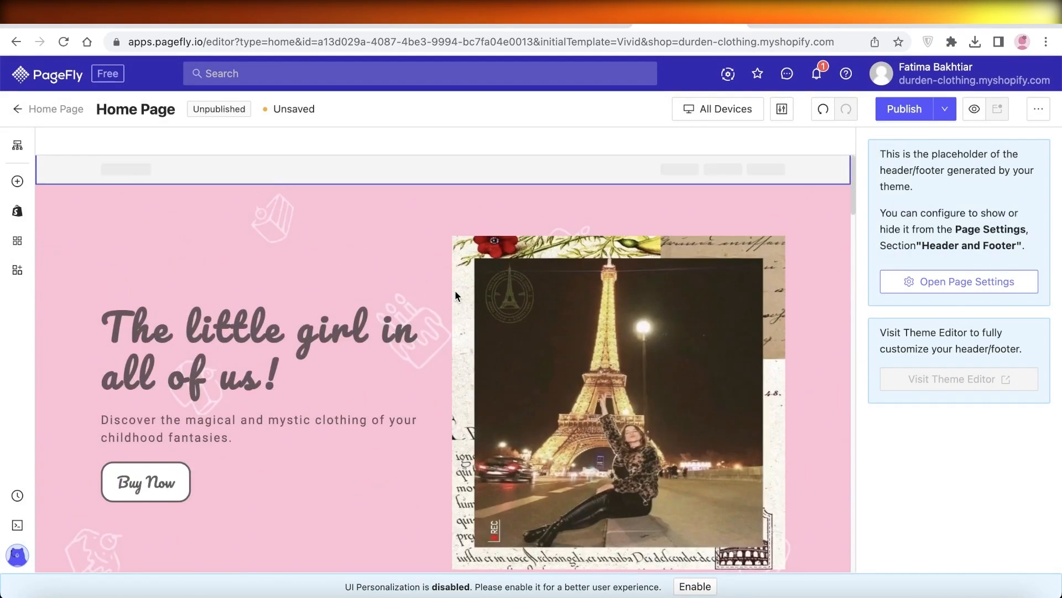